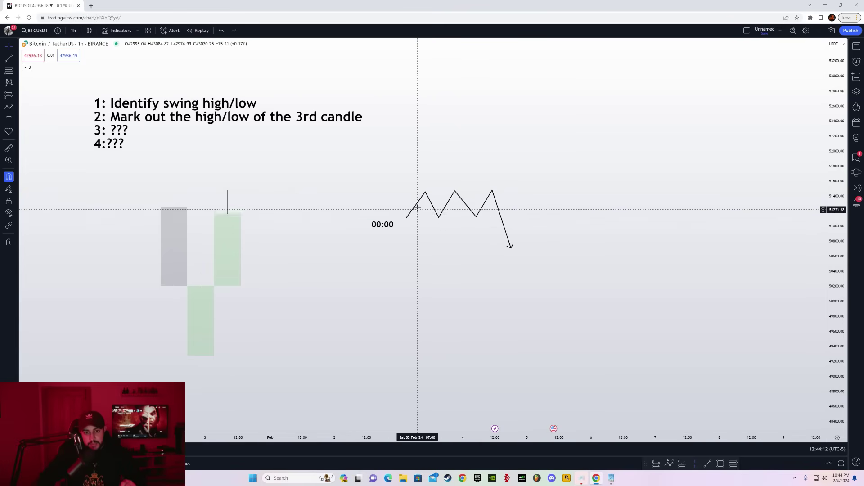
- Draw a wide green rectangle beneath the 00:00 zigzag at the arrow's end, and delete it
left_click(16, 112)
left_click(50, 222)
left_click_drag(343, 239, 516, 253)
left_click(532, 252)
left_click(591, 314)
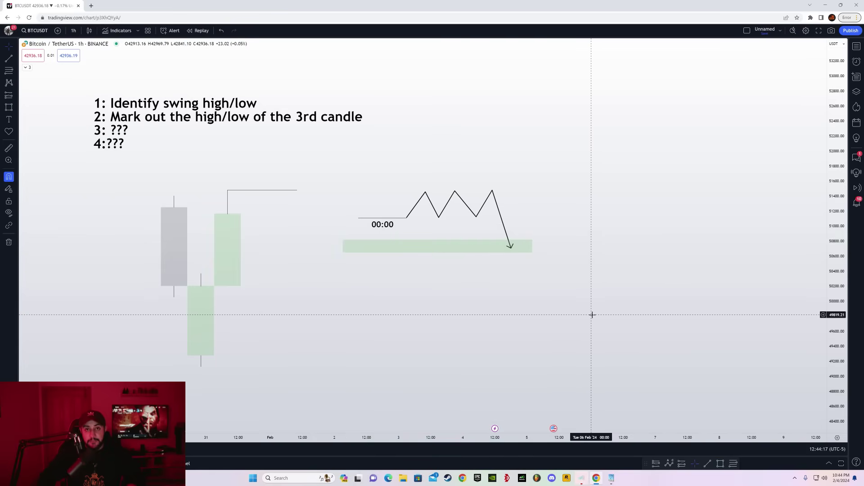
left_click(414, 242)
key("Delete")
- Draw a V-shaped three-point path below the 00:00 label and remove the arrowhead from its line end
left_click(17, 112)
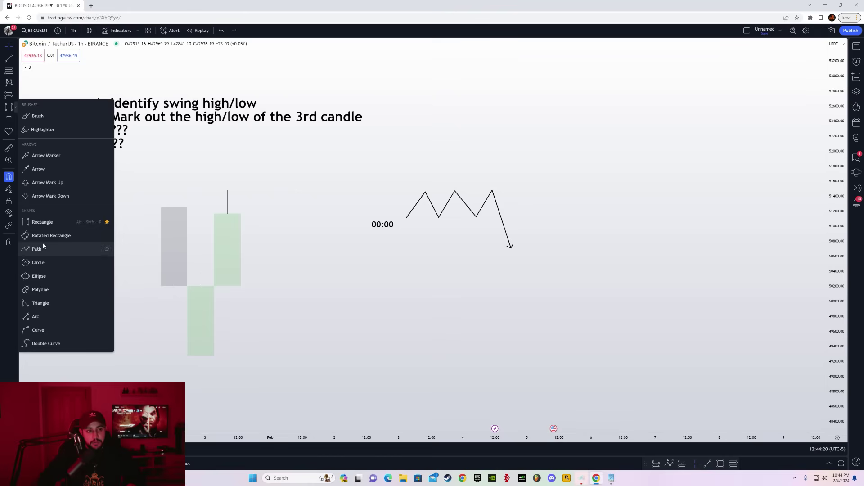
left_click(40, 248)
left_click(374, 233)
left_click(396, 259)
double_click(409, 237)
double_click(402, 252)
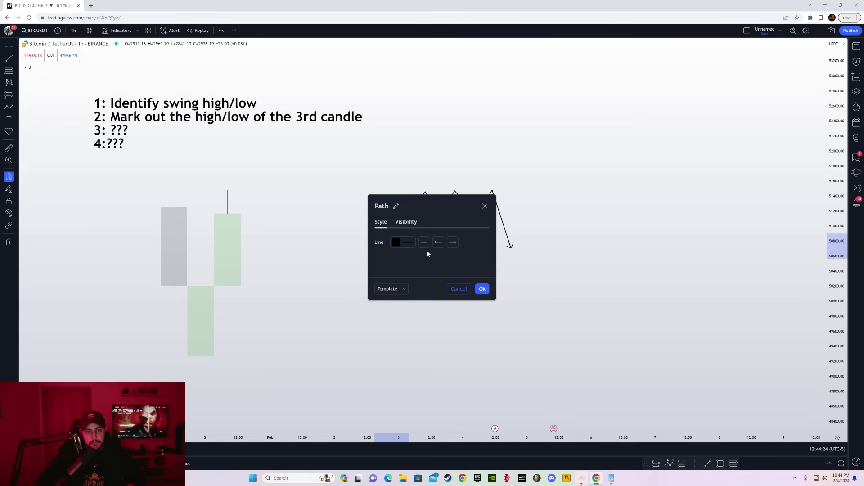
left_click(461, 256)
left_click(482, 289)
- Draw a horizontal trend line from the V's low, extending forward past the end of the zigzag
left_click(8, 59)
left_click(396, 259)
left_click(559, 259)
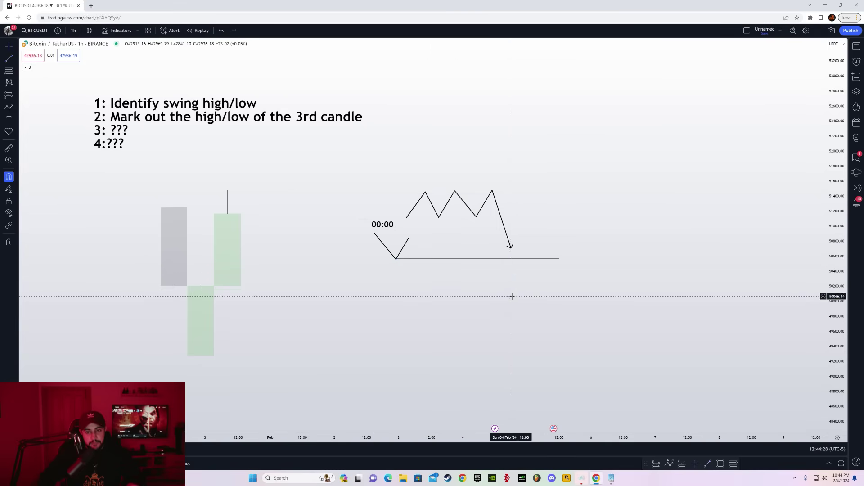
- Extend the zigzag path's final point below the horizontal line and remove the path's arrowhead
left_click(521, 269)
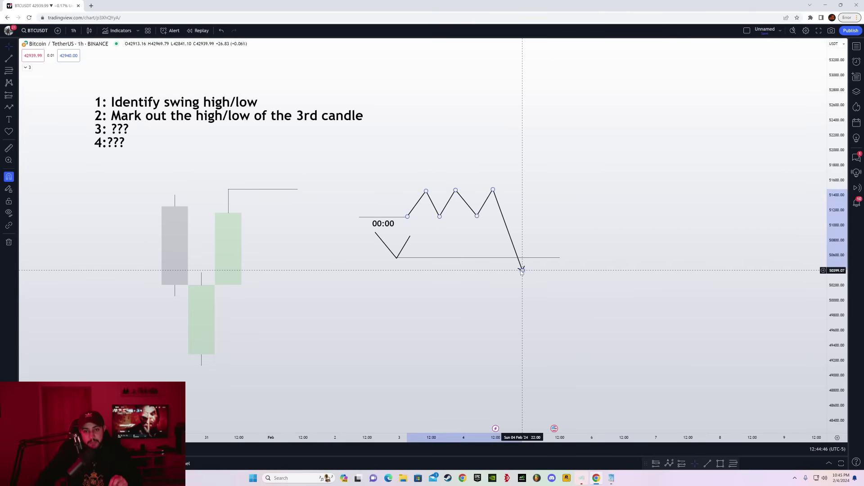
double_click(519, 267)
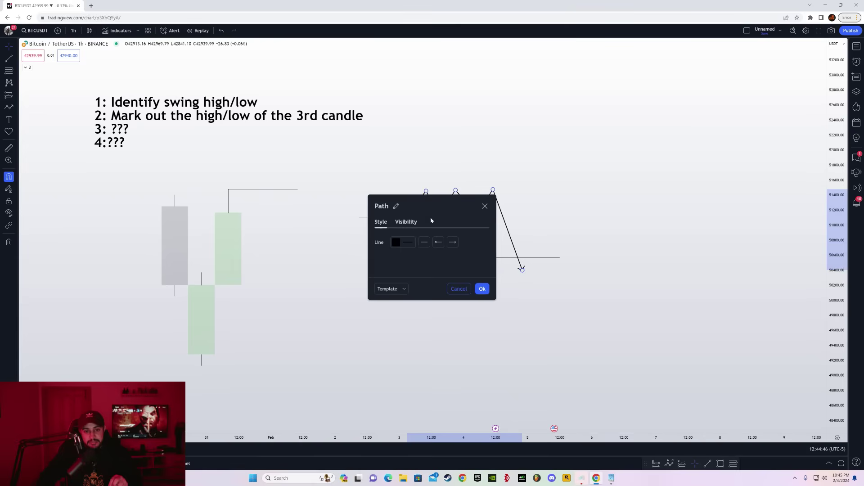
left_click(452, 243)
left_click(461, 253)
left_click(481, 288)
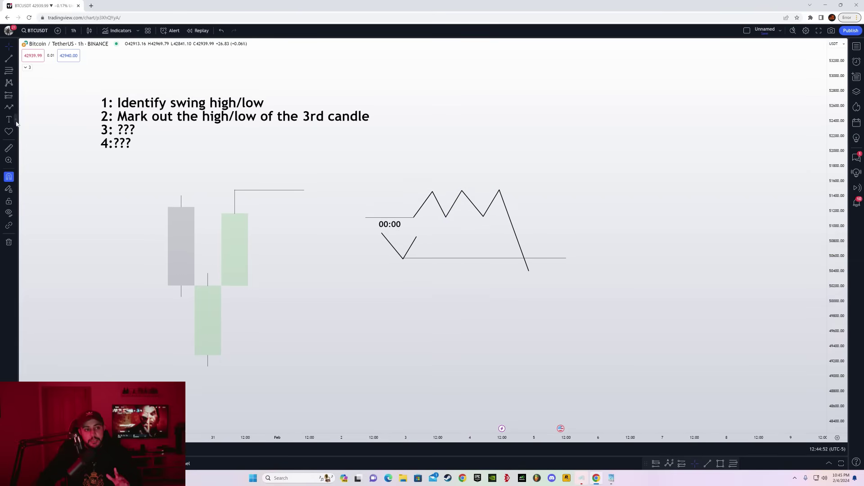
- Draw a path continuing from the zigzag's end: a small bounce, a lower low and a strong rise
left_click(528, 270)
left_click(542, 246)
left_click(558, 284)
double_click(574, 225)
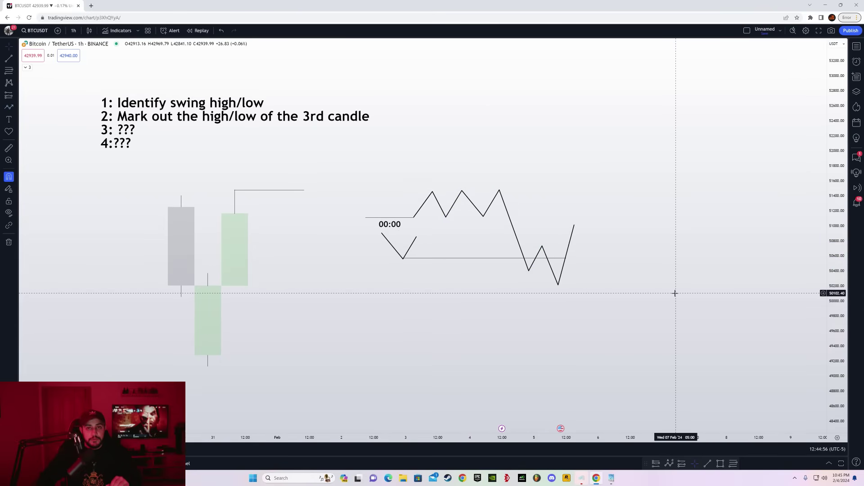
- Draw a green rectangle over the second, lower low of the new path, extending forward in time
left_click(17, 108)
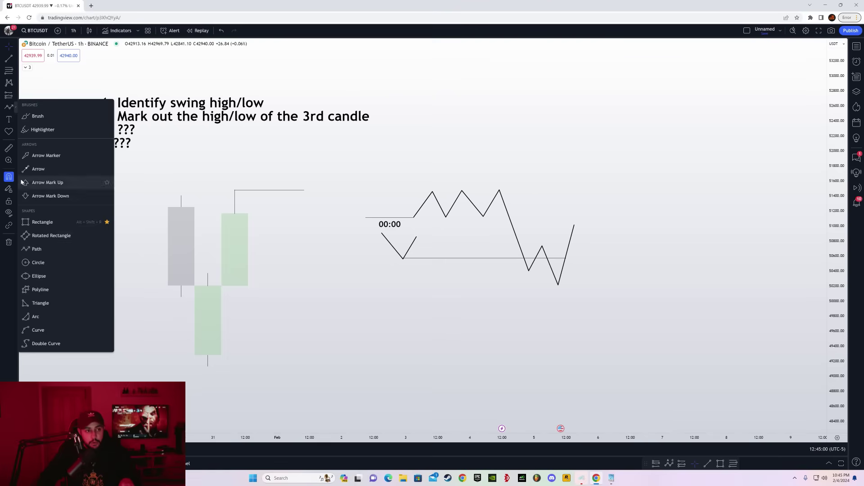
left_click(42, 222)
left_click_drag(545, 262, 617, 282)
left_click(617, 282)
left_click(657, 351)
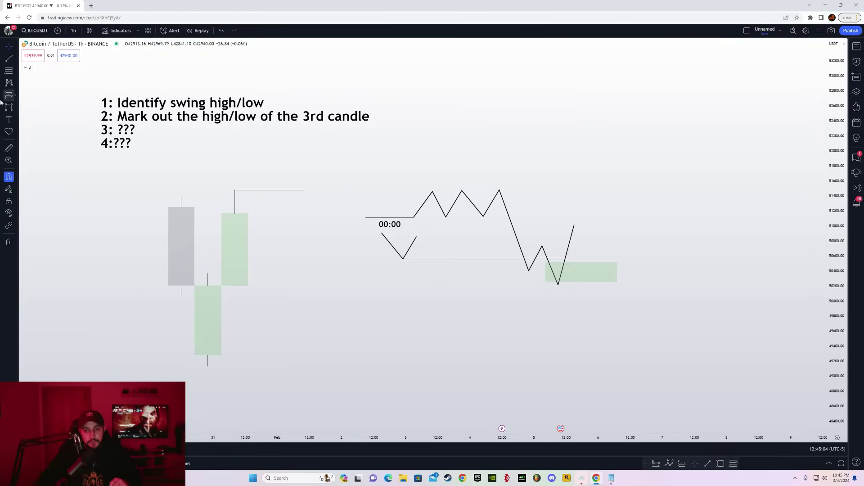
- Place a long position beside the green zone with entry at about 50515.95, stop at about 50124.87 and target at about 52664.60
left_click(16, 96)
left_click(44, 104)
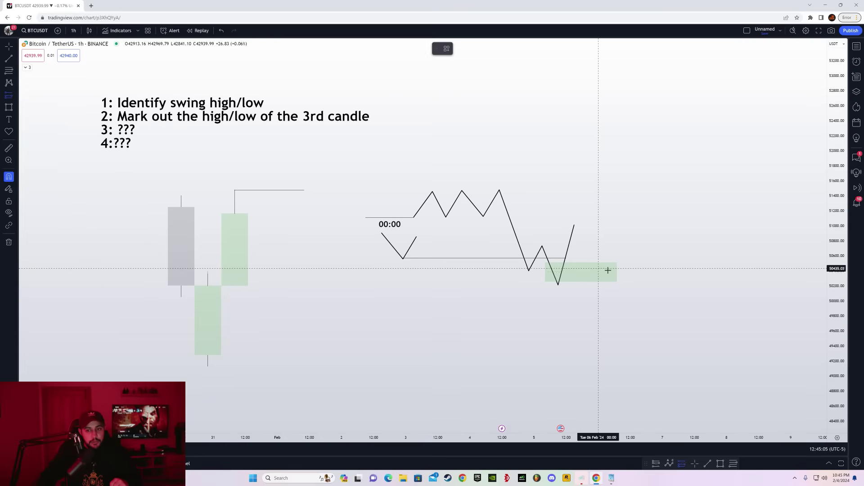
left_click(578, 261)
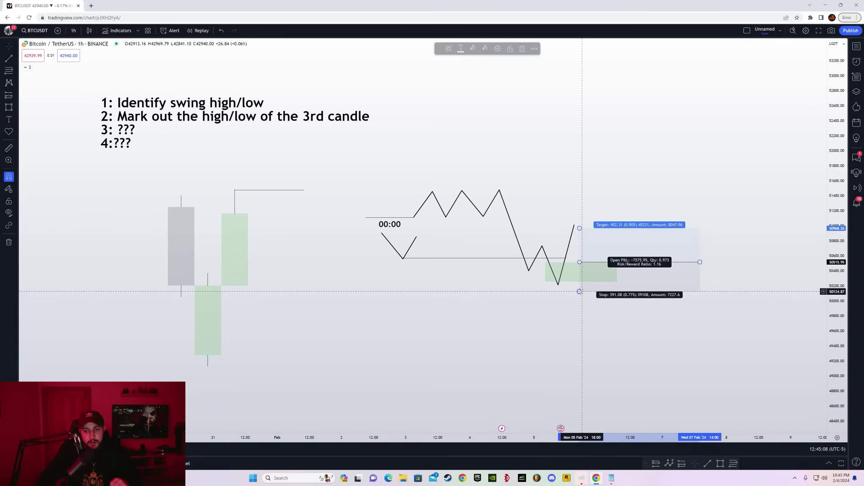
left_click_drag(579, 228, 579, 122)
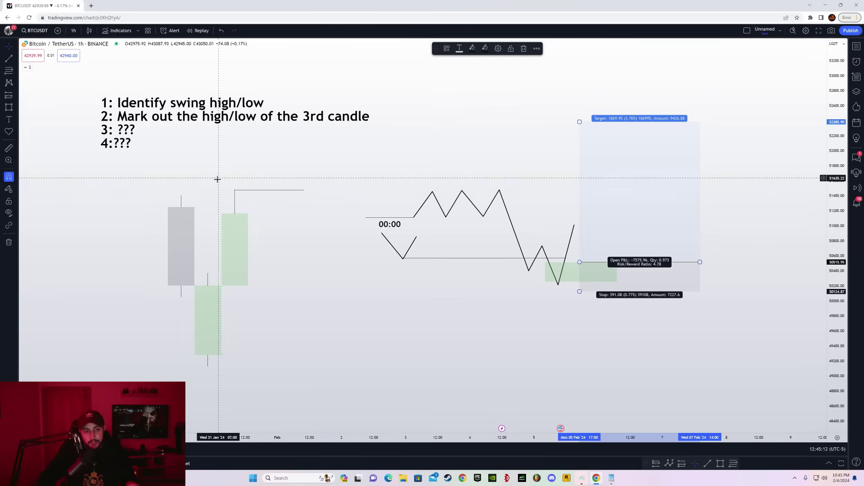
left_click_drag(581, 121, 581, 101)
left_click(552, 122)
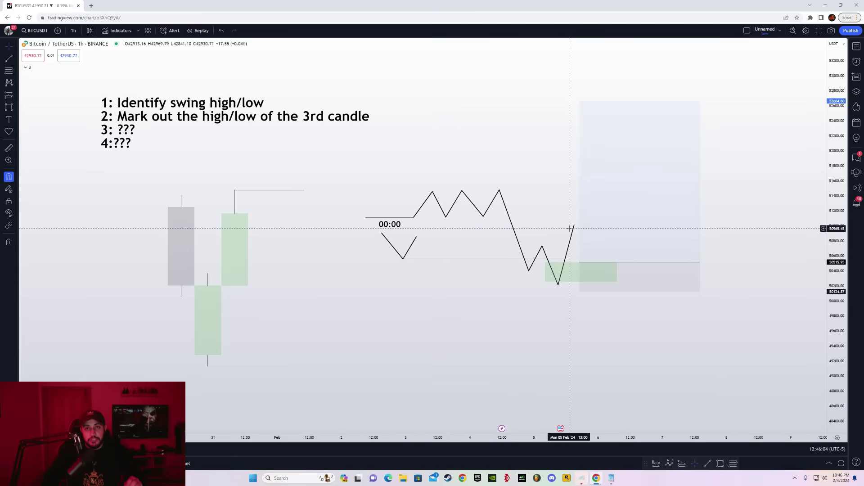
left_click(14, 111)
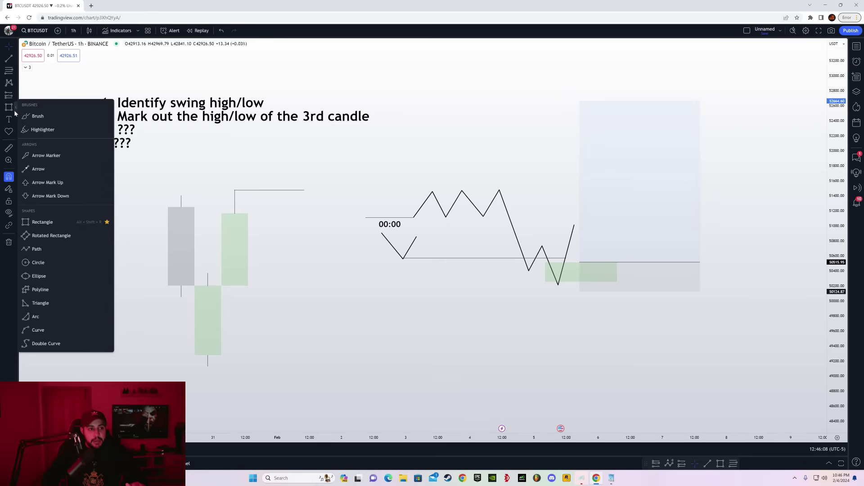
left_click(15, 95)
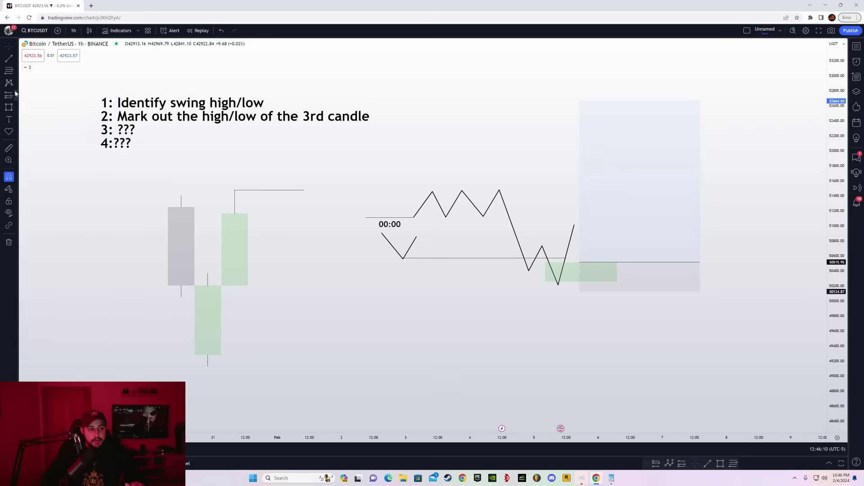
left_click(500, 154)
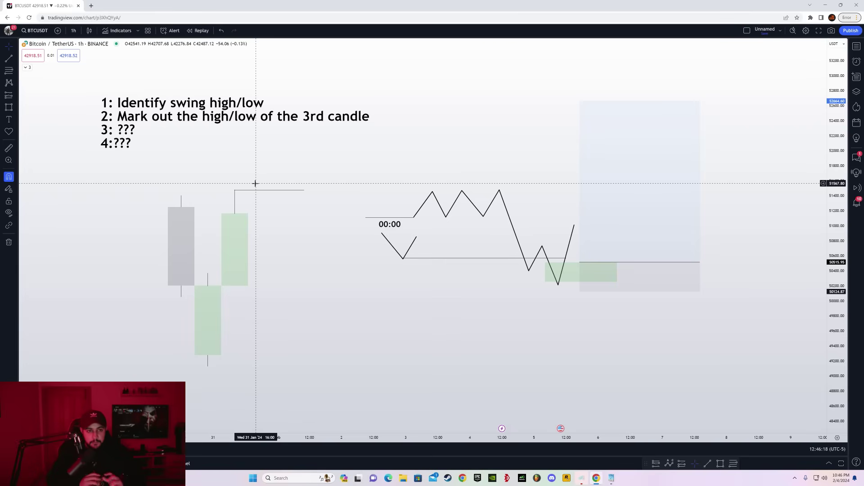
- Invert the chart's price scale so the drawings show the opposite, bearish setup
key("alt+i")
left_click_drag(335, 269, 406, 240)
left_click_drag(837, 312, 837, 333)
left_click_drag(546, 310, 566, 305)
left_click_drag(369, 117, 373, 163)
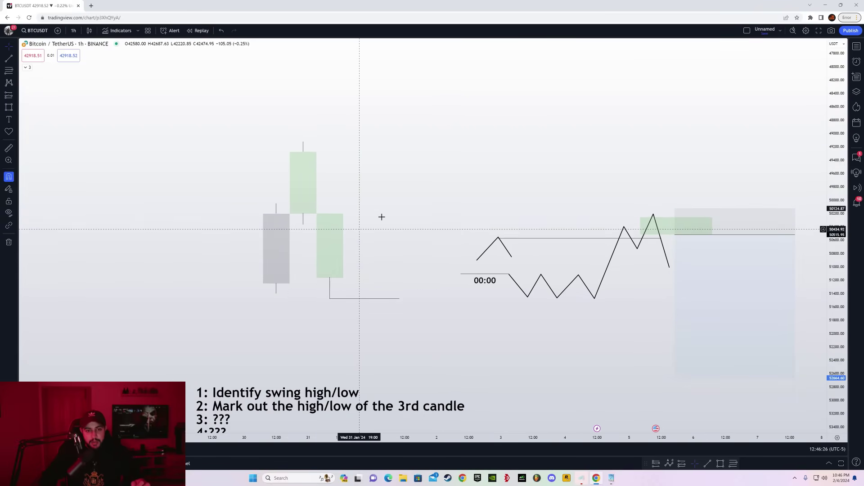
left_click_drag(365, 203, 357, 173)
left_click(317, 268)
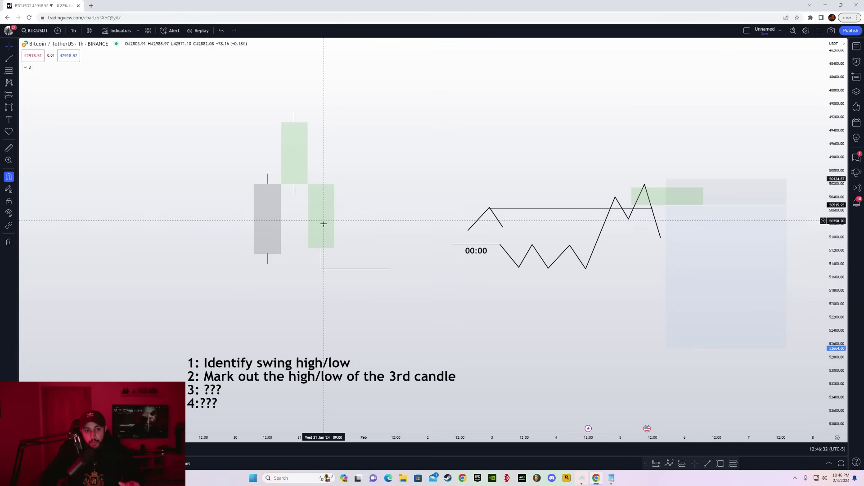
left_click(335, 268)
left_click_drag(390, 233, 304, 219)
left_click(269, 235)
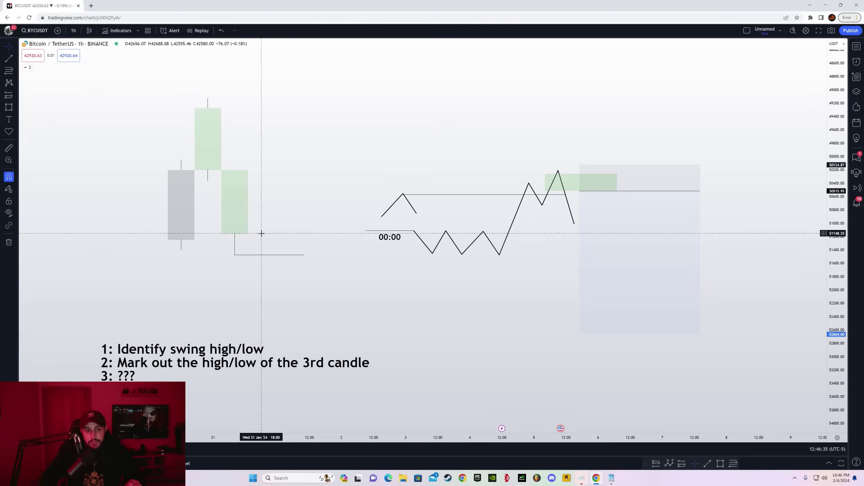
left_click(400, 243)
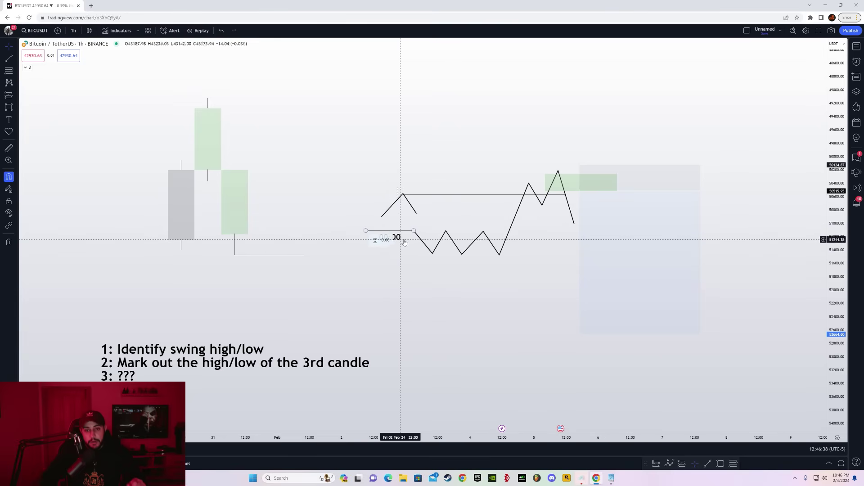
left_click(410, 247)
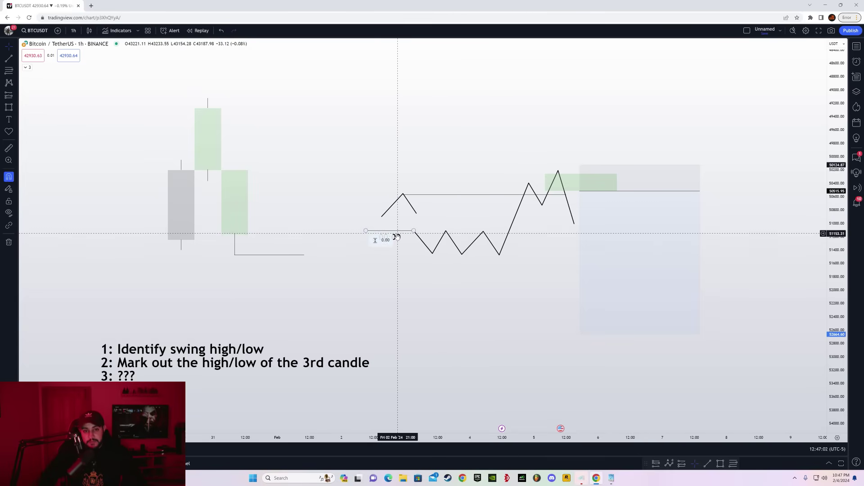
- Delete the horizontal line and the small peak-shaped path it starts from above the 00:00 label
left_click_drag(419, 195, 429, 194)
left_click(413, 195)
middle_click(488, 194)
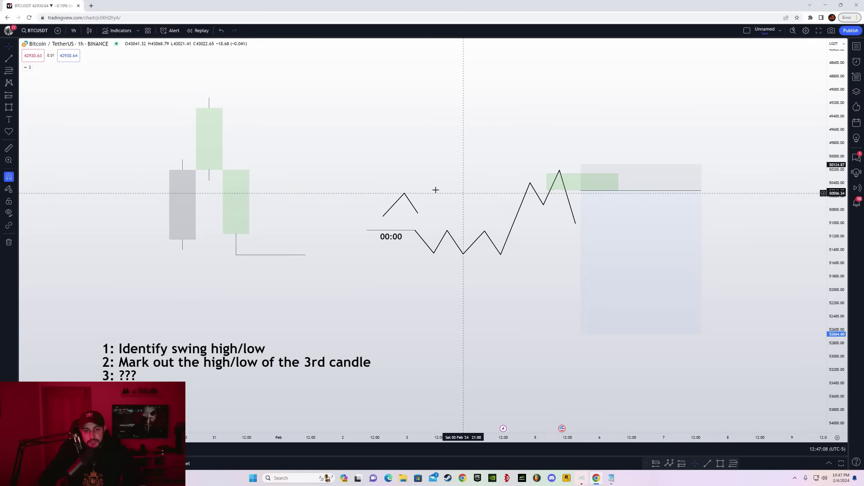
middle_click(403, 194)
- Draw a wide green rectangle above the 00:00 zigzag, level with the existing zone and covering the first high
left_click(16, 111)
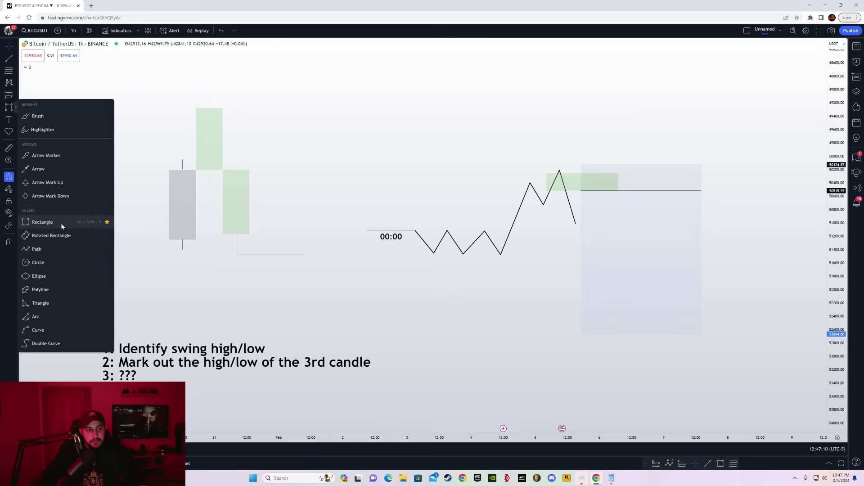
left_click(64, 225)
mouse_move(356, 172)
left_mouse_down()
mouse_move(467, 193)
mouse_move(529, 191)
left_mouse_up()
double_click(542, 189)
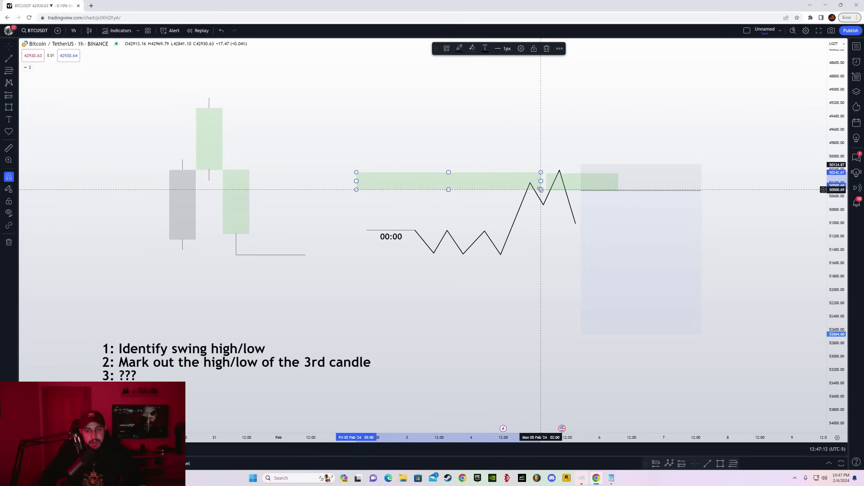
left_click(587, 158)
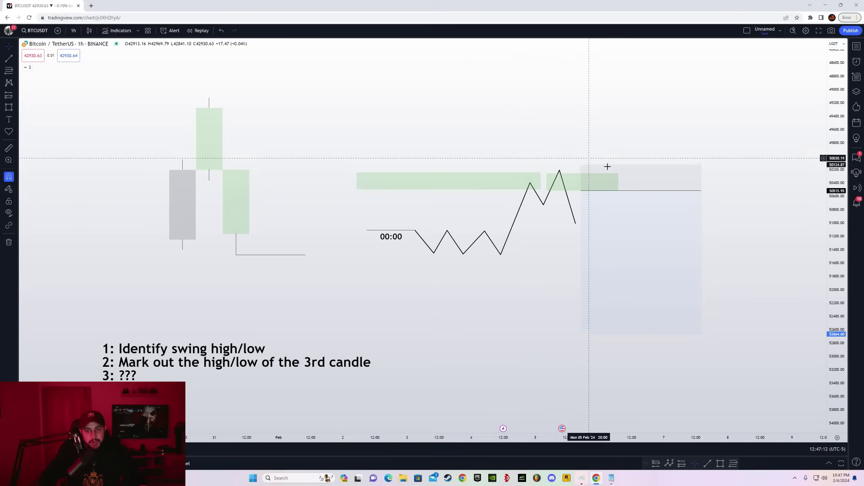
- Draw a short horizontal trend line from the pullback low between the two highs to the final falling leg
right_click(563, 177)
left_click(550, 152)
left_click(8, 58)
left_click(543, 205)
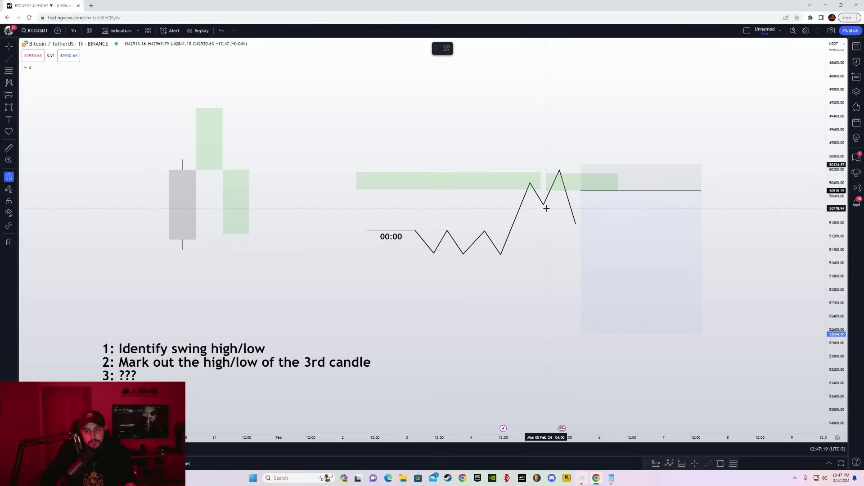
left_click(569, 205)
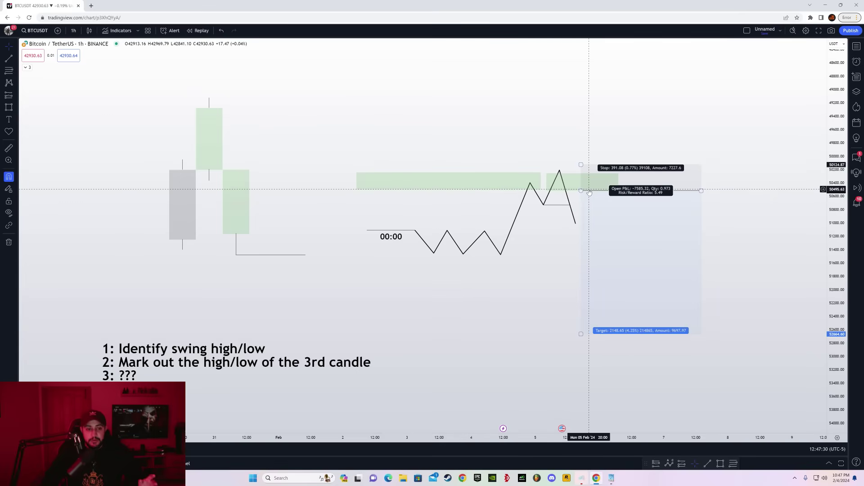
- Delete the risk/reward position drawing beside the zigzag's final falling leg
middle_click(603, 251)
left_click_drag(538, 280, 587, 284)
scroll(587, 285, "left", 8)
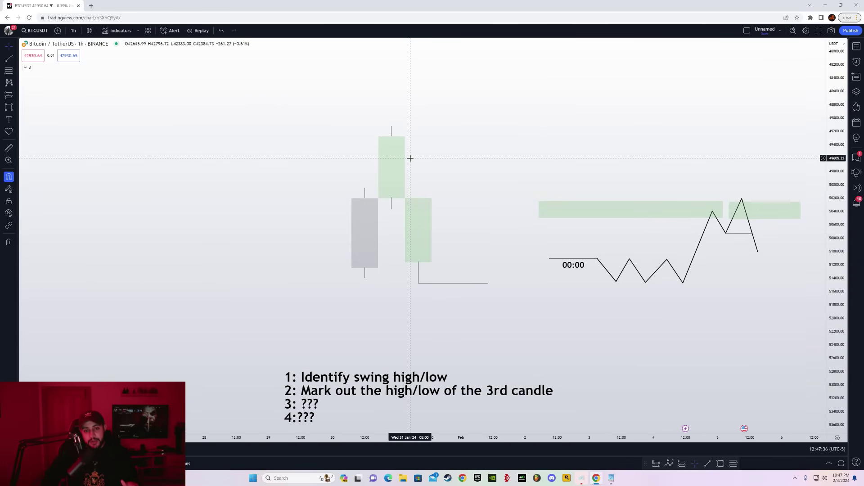
- Draw a horizontal trend line from the empty area up to the middle candle near its high, and delete it
key("alt+t")
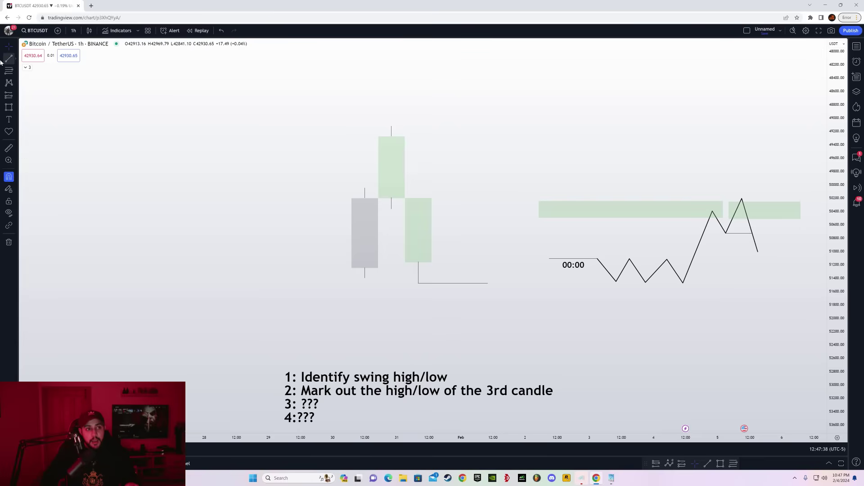
left_click(205, 139)
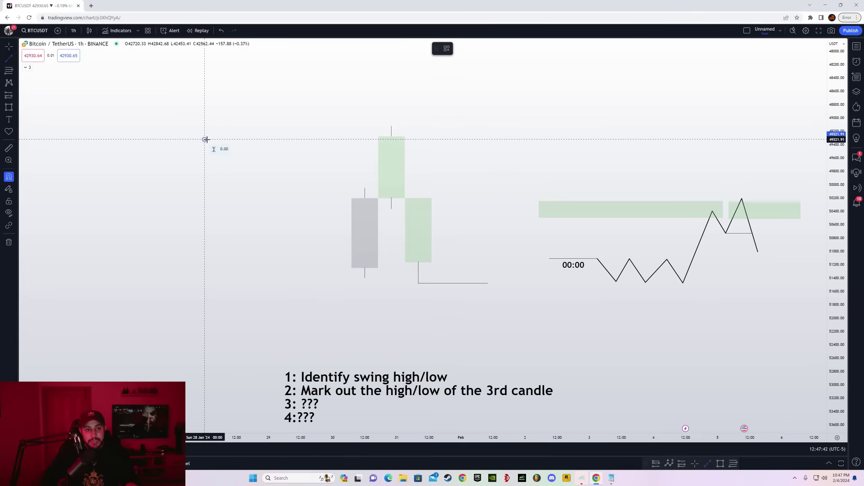
left_click(381, 139)
left_click(405, 103)
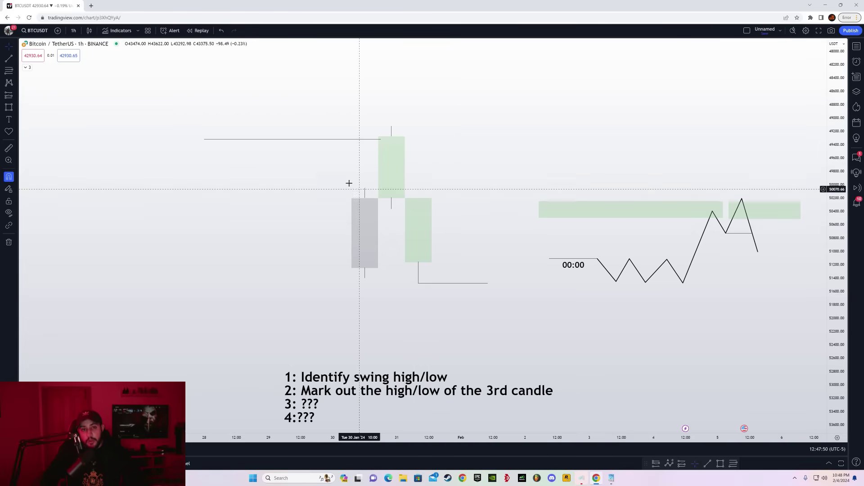
left_click(319, 140)
key("Delete")
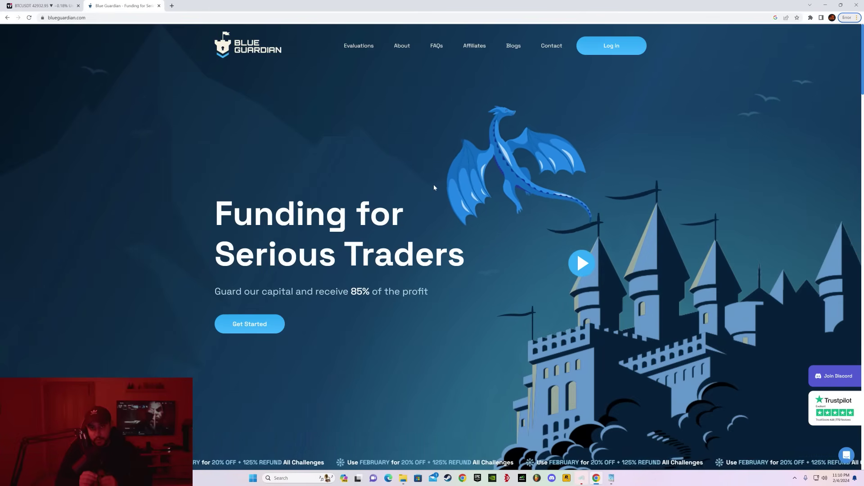
- Look through the Blue Guardian home page down to the Our Evaluations plans
scroll(435, 187, "down", 1)
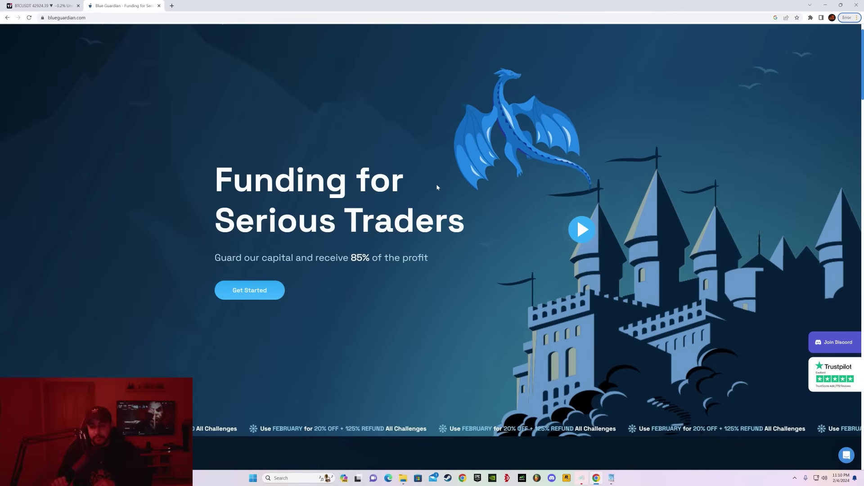
scroll(623, 161, "down", 12)
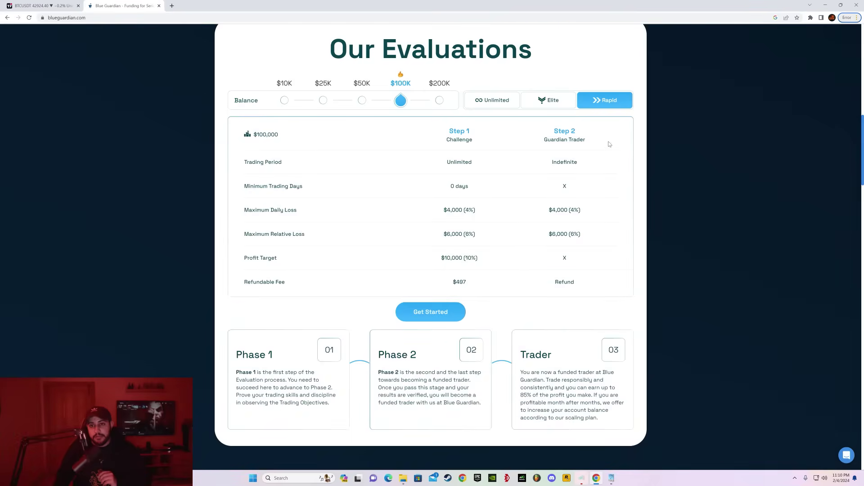
- Look back through the Blue Guardian home page from the evaluation plans up to the opening banner
scroll(623, 160, "up", 2)
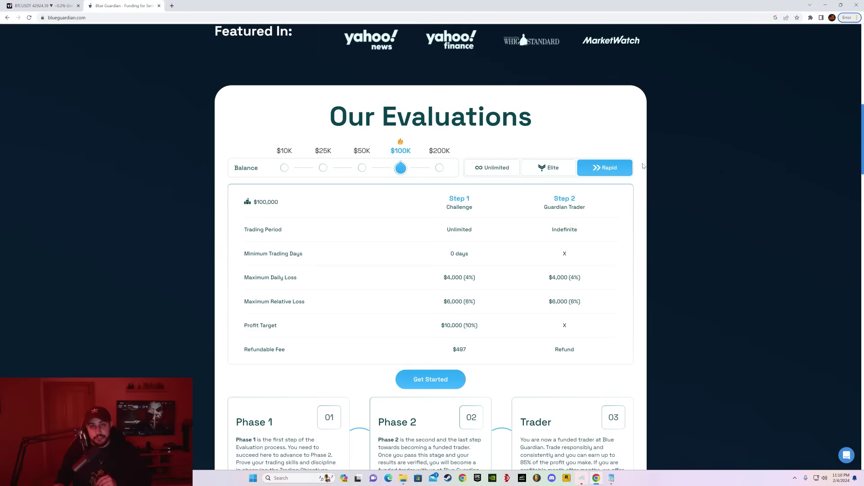
scroll(643, 167, "up", 3)
scroll(666, 378, "up", 4)
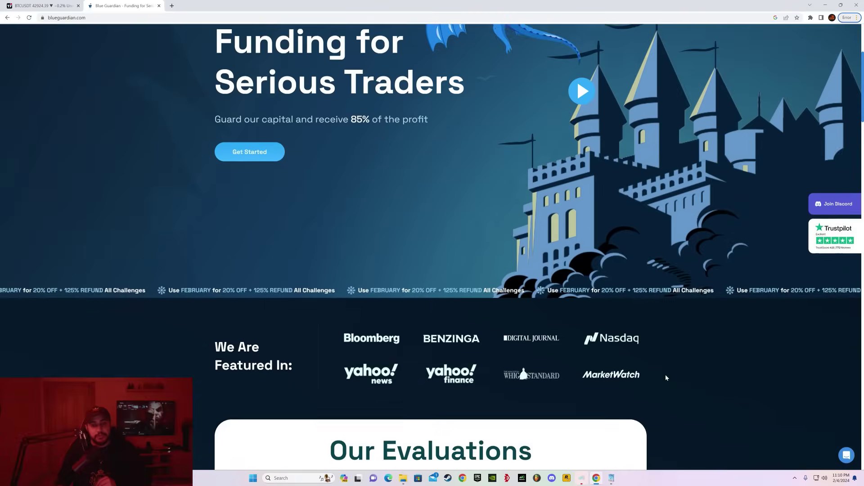
scroll(666, 378, "up", 3)
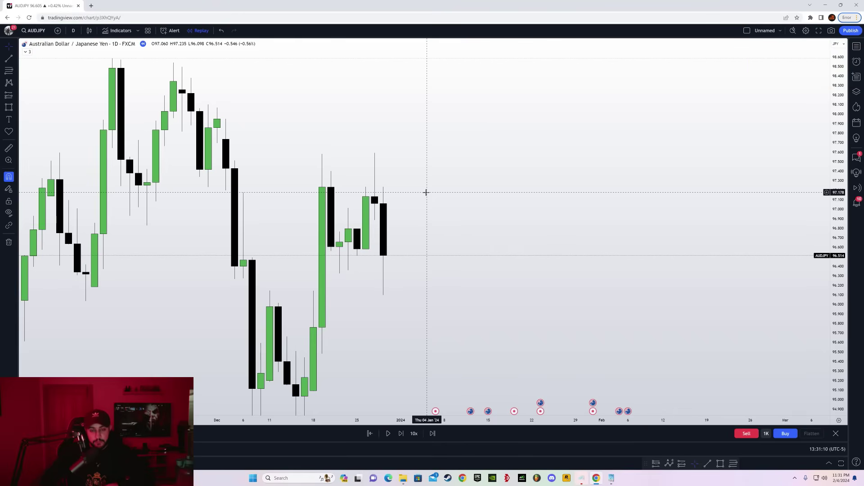
- Draw a horizontal trend line from the low of the latest daily AUDJPY candle into the empty area after it
left_click_drag(496, 210, 568, 211)
left_click_drag(547, 414, 451, 414)
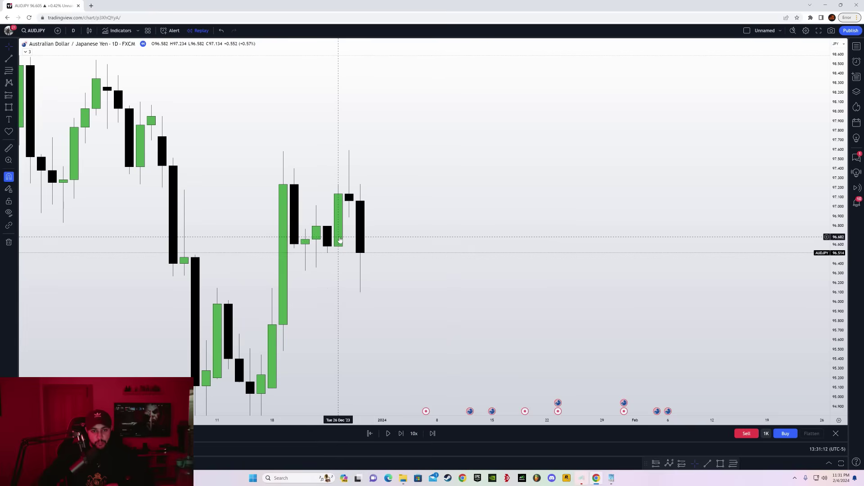
left_click_drag(411, 202, 450, 226)
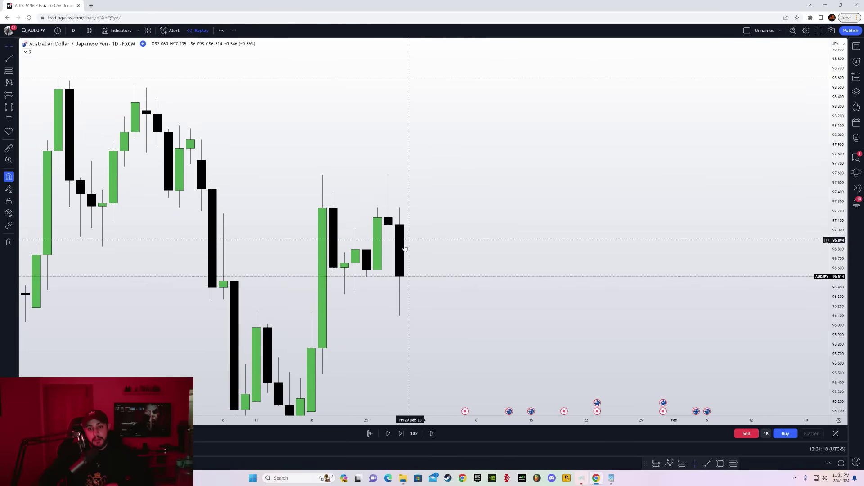
left_click_drag(476, 287, 470, 258)
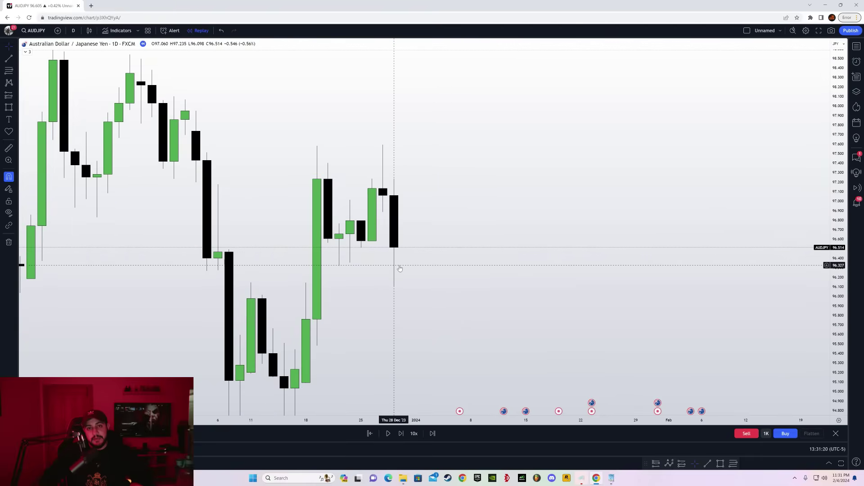
left_click(11, 62)
left_click_drag(394, 295, 482, 287)
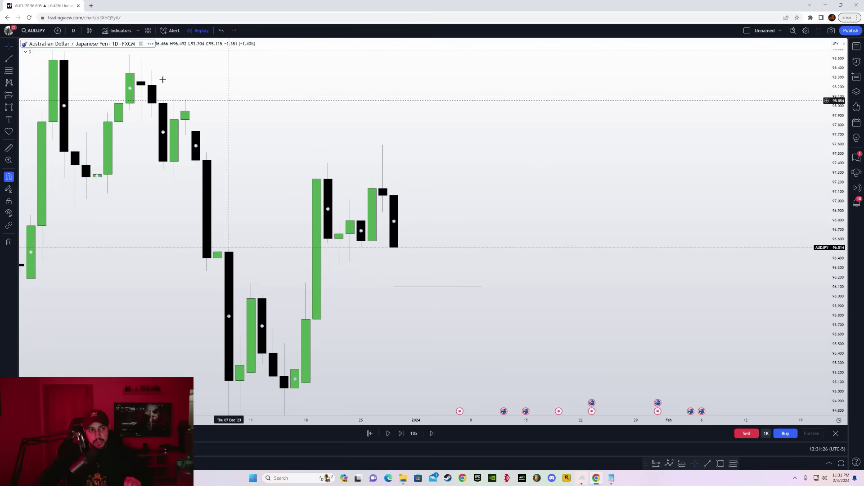
- Advance the AUDJPY replay by one daily candle and switch the chart to the 5-minute timeframe
left_click(400, 434)
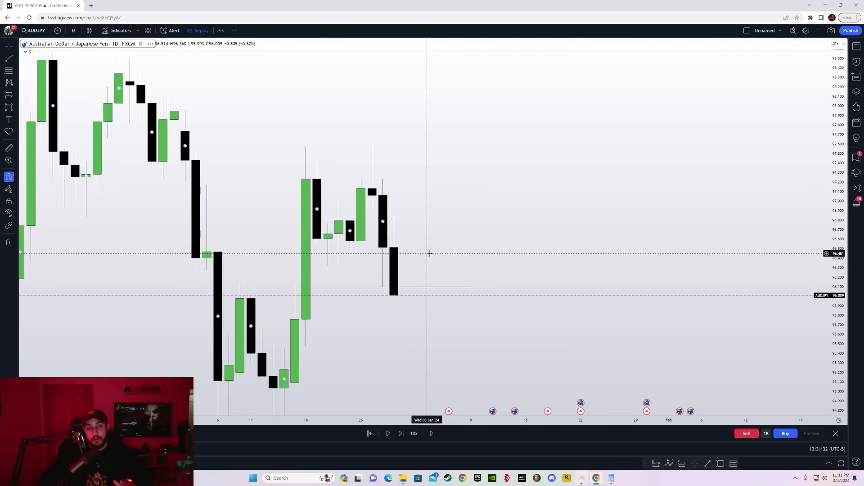
left_click(72, 31)
left_click(88, 154)
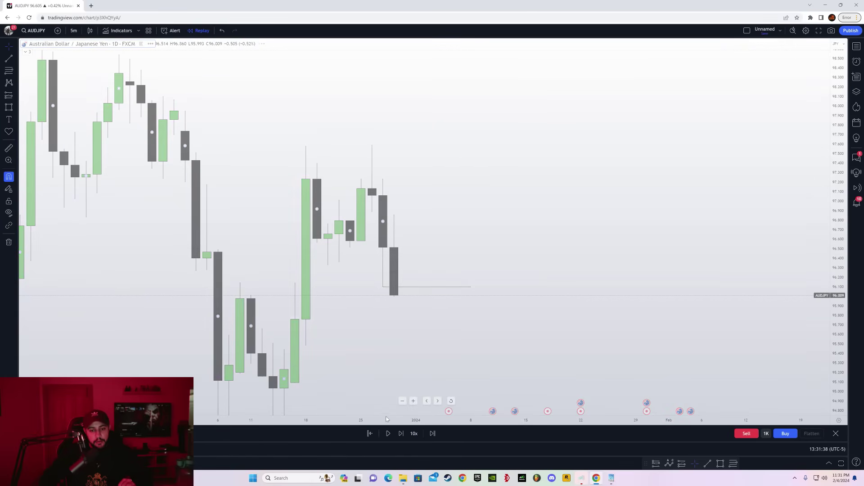
- Examine the 5-minute price action on 28 and 29 December around the marked low and the swings leading down to it
left_click_drag(394, 417, 672, 411)
left_click_drag(522, 346, 752, 331)
left_click_drag(837, 382, 837, 184)
left_click_drag(477, 243, 688, 183)
left_click_drag(552, 419, 658, 418)
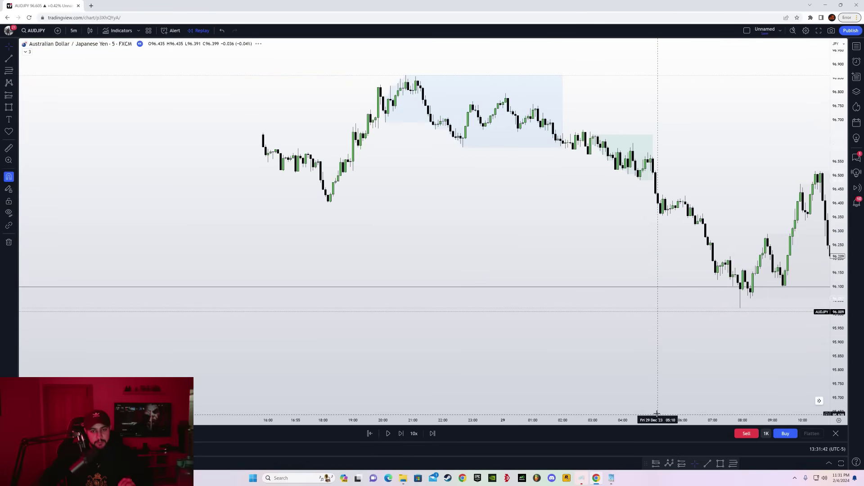
left_click_drag(522, 302, 730, 333)
left_click_drag(521, 421, 609, 419)
left_click_drag(531, 374, 575, 374)
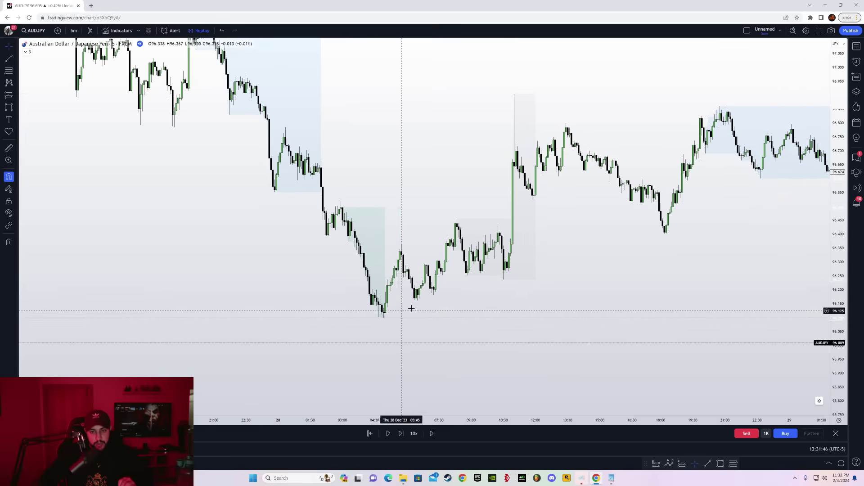
left_click_drag(620, 253, 373, 299)
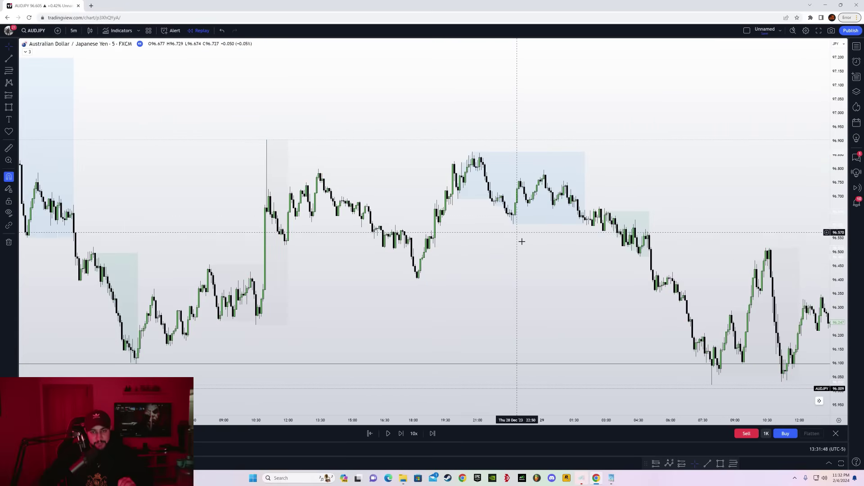
scroll(513, 232, "right", 4)
left_click_drag(433, 284, 515, 310)
left_click_drag(514, 421, 391, 419)
left_click_drag(370, 347, 430, 316)
scroll(567, 151, "left", 5)
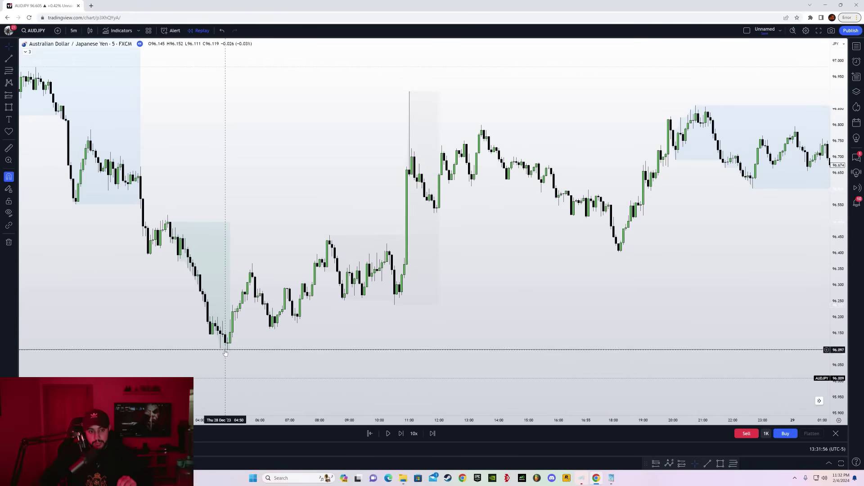
scroll(627, 295, "right", 4)
scroll(550, 408, "up", 2)
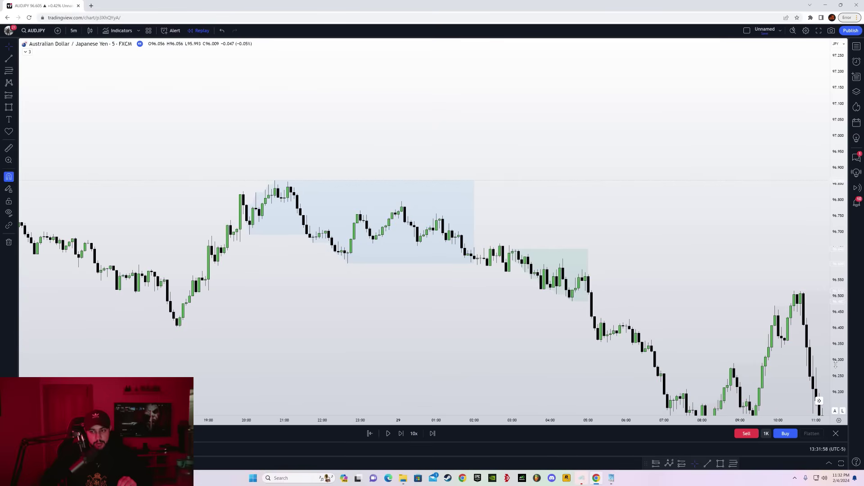
- Expand the chart's indicator list and hide the Asian Session Range indicator
left_click(26, 52)
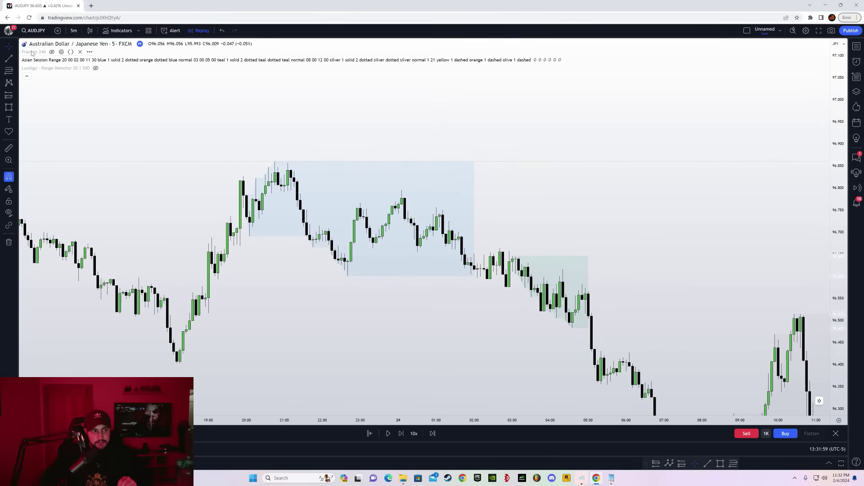
left_click(536, 60)
- Draw a horizontal trend line at 96.754 from the 00:00 candle on 29 December across the falling candles
left_click_drag(838, 365, 837, 321)
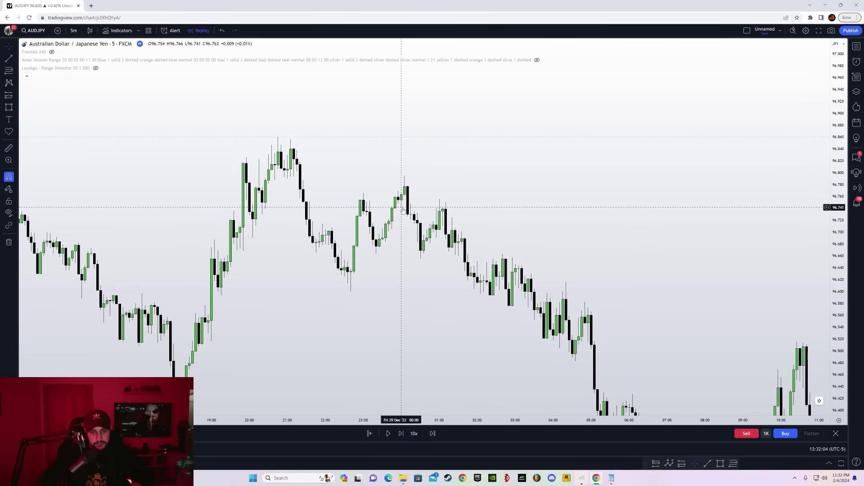
key("alt+t")
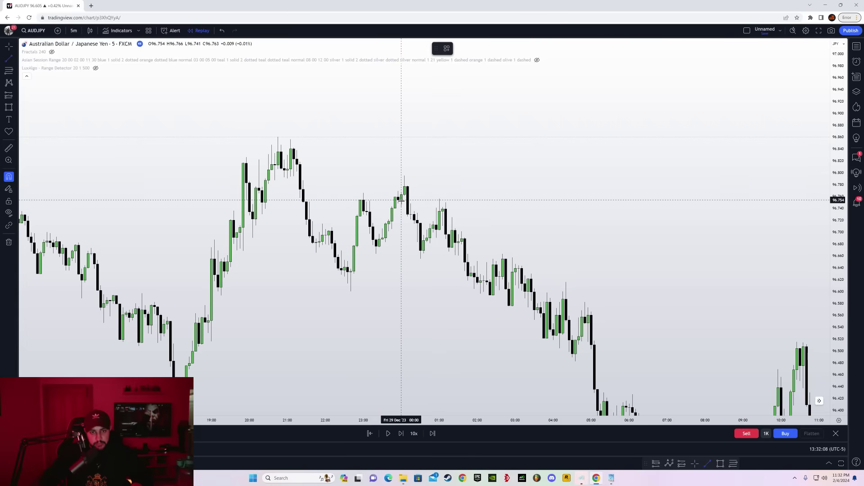
left_click(528, 199)
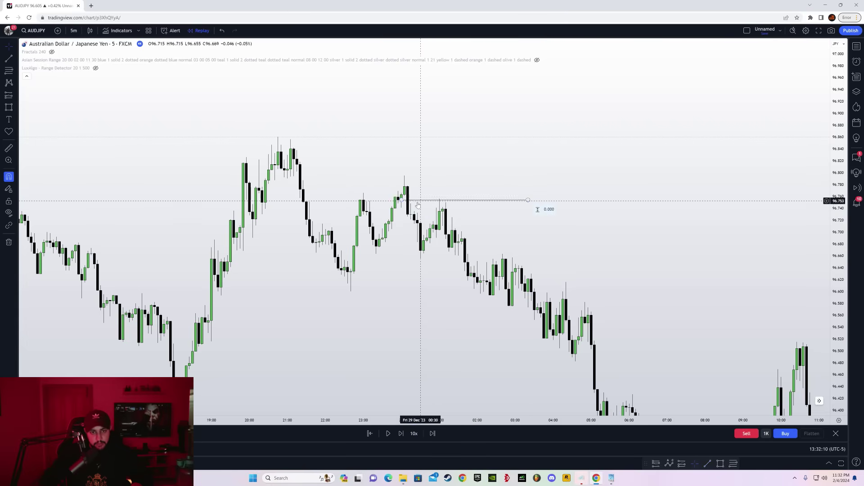
- Draw horizontal trend lines at 96.802 and 96.787 from the 21:15 and 21:25 falling candles to the 00:05 swing high candle
left_click_drag(407, 266, 546, 300)
left_click_drag(596, 422, 670, 423)
left_click_drag(843, 386, 840, 258)
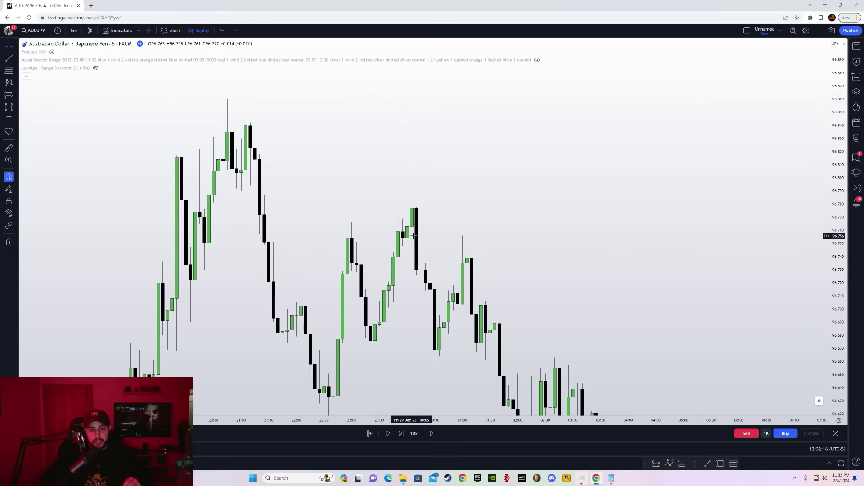
key("alt+shift+r")
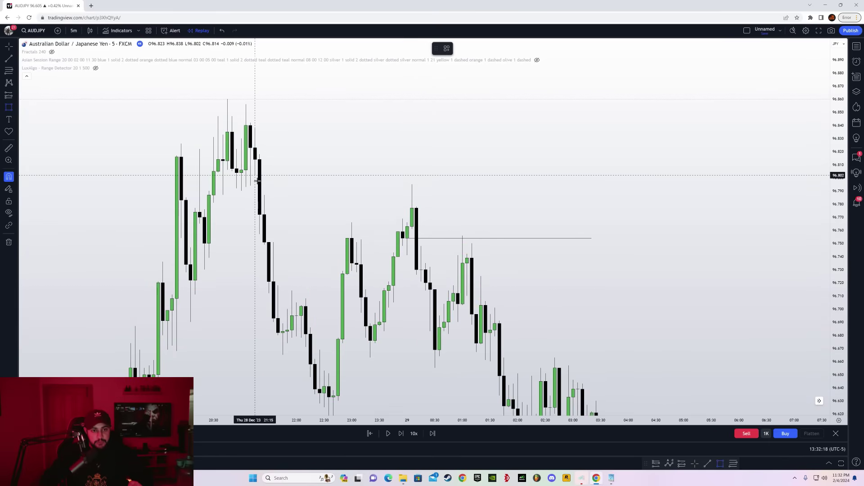
key("alt+t")
left_click(265, 195)
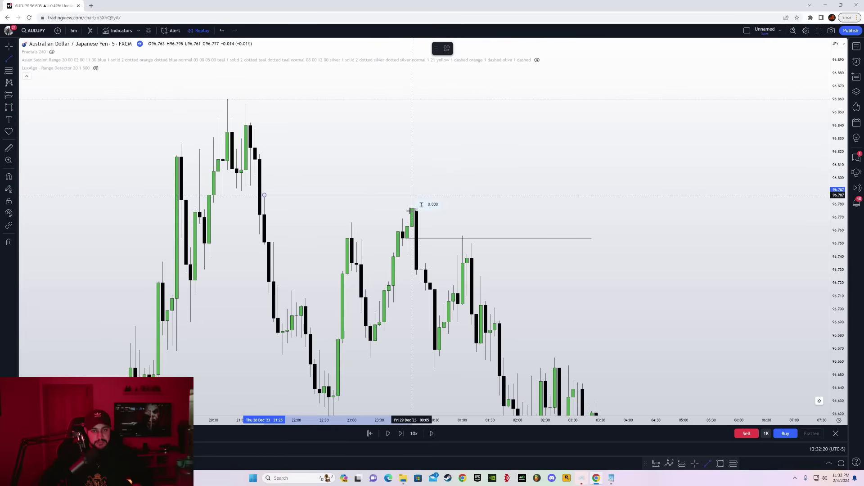
left_click(411, 195)
left_click(411, 175)
left_click(494, 197)
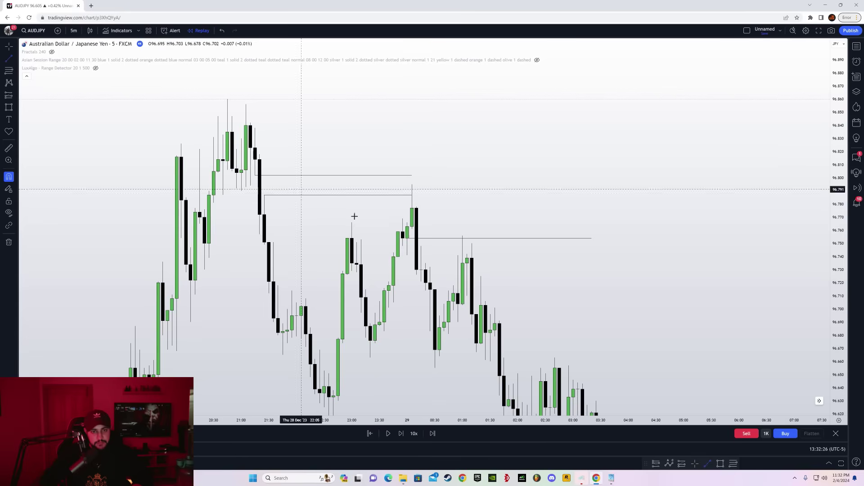
- Draw short horizontal trend lines from the 23:55 candle's high and the 00:00 candle's low beside the swing high
key("alt+t")
left_click(411, 219)
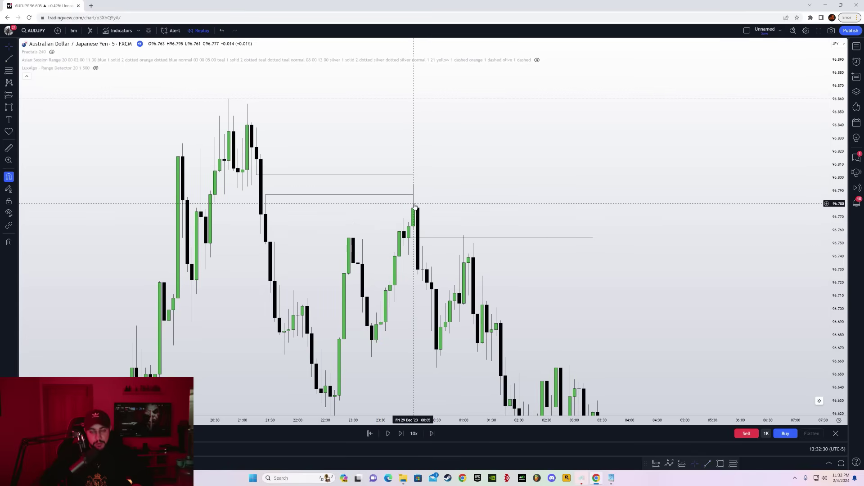
left_click_drag(463, 180, 456, 150)
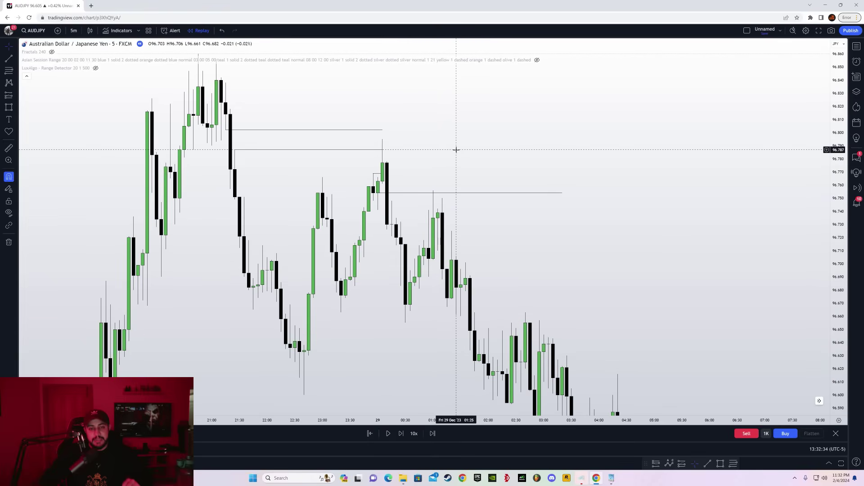
key("alt+t")
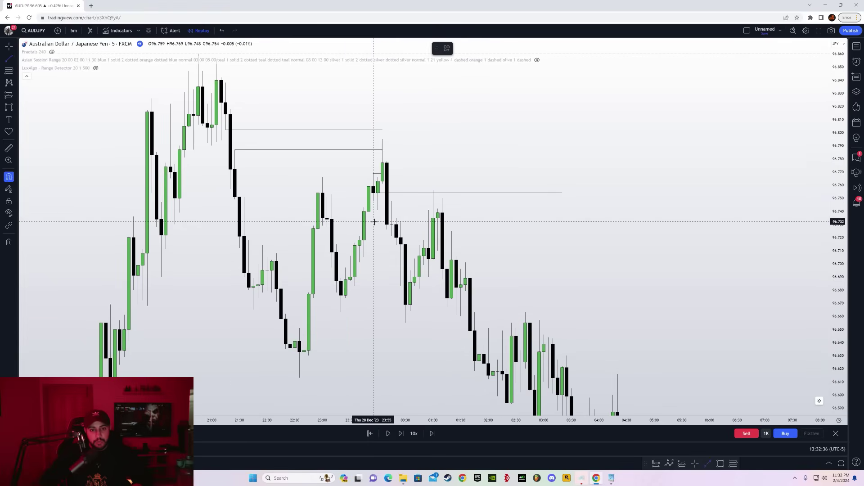
left_click(379, 217)
key("Escape")
- Draw a horizontal trend line from the 23:20 swing low at 96.663 to the falling candle that breaks it at 00:30
key("alt+t")
left_click(341, 312)
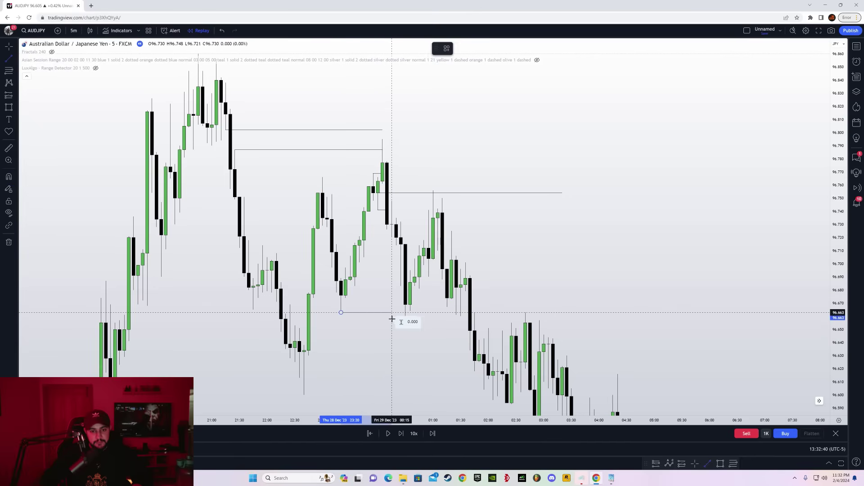
left_click(407, 322, "shift")
left_click(598, 251)
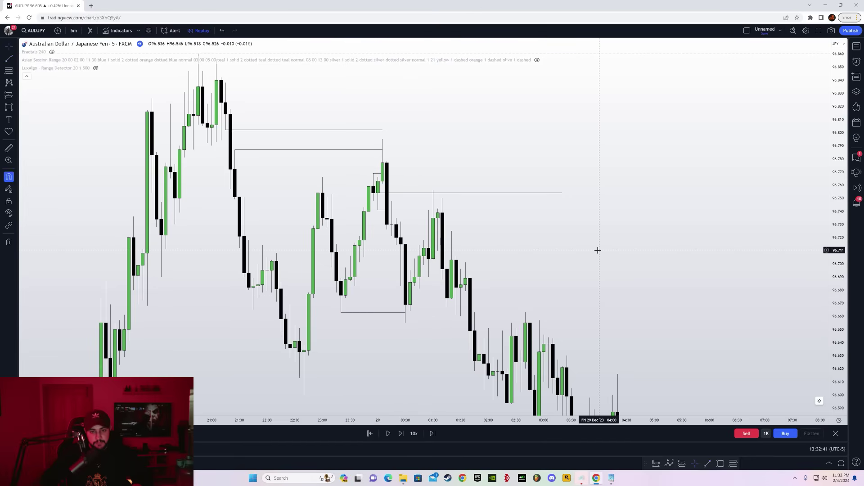
- Replace the long horizontal line below the swing high with a shorter one starting at the 00:05 candle's low
left_click(479, 194)
key("Delete")
left_click(9, 58)
left_click(382, 198)
left_click(452, 182)
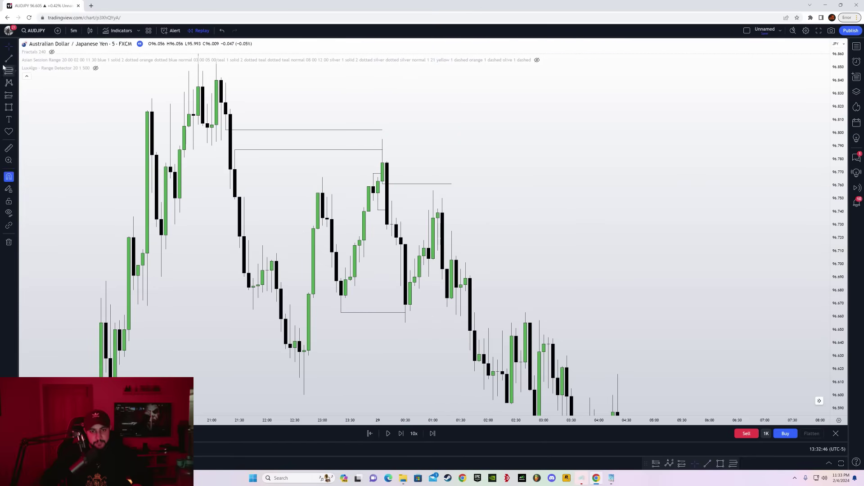
- Draw a second horizontal trend line at 96.748 from the 00:15 candle's high, ending level with the line above it
left_click(9, 58)
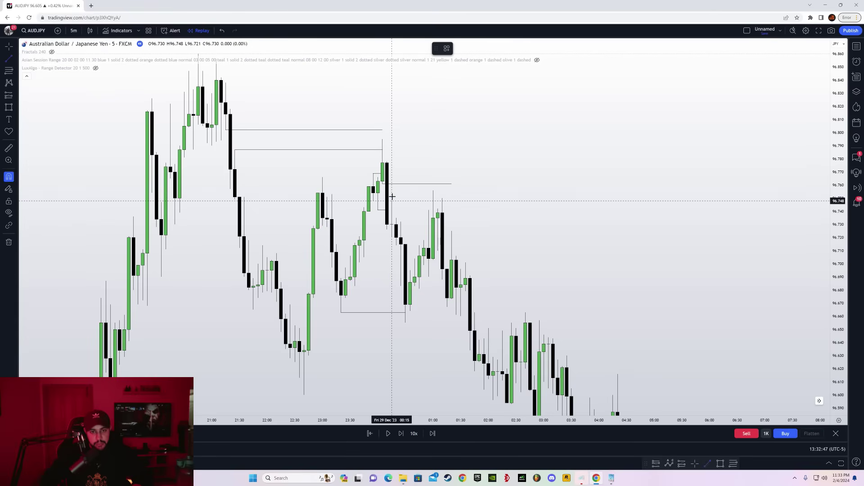
left_click(450, 211, "shift")
left_click(546, 239)
- Place a short position with its entry at 96.748 and its stop at 96.801 above the swing high
left_click(17, 95)
left_click(50, 118)
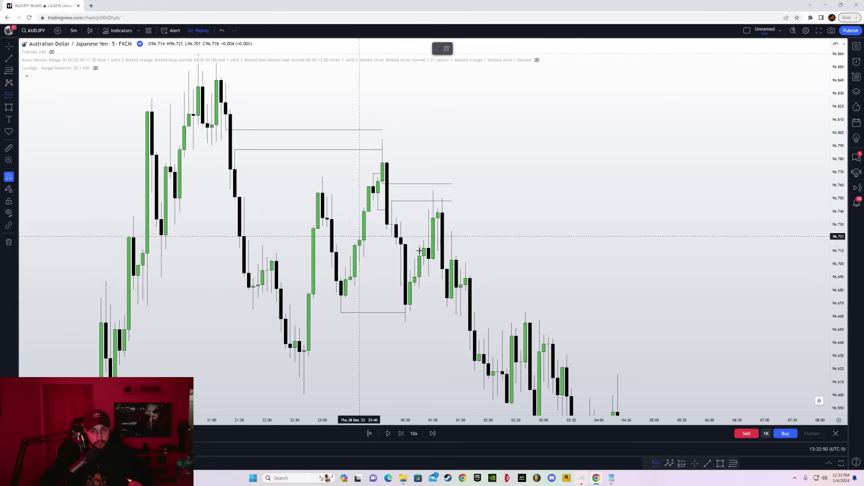
left_click(419, 200)
left_click_drag(842, 315, 845, 346)
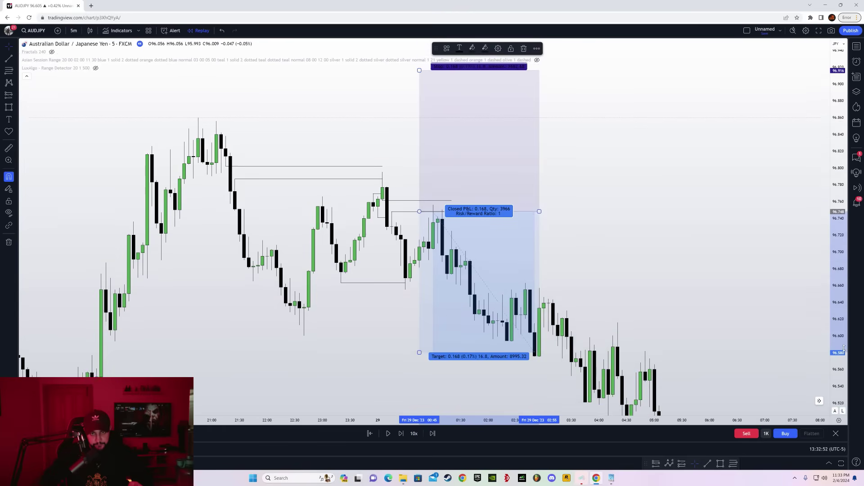
mouse_move(426, 66)
left_mouse_down()
mouse_move(427, 167)
mouse_move(430, 81)
left_mouse_up()
- Set the short position's target to the marked daily low at 96.098 and extend its end past the candles reaching that line
left_click_drag(540, 420, 648, 418)
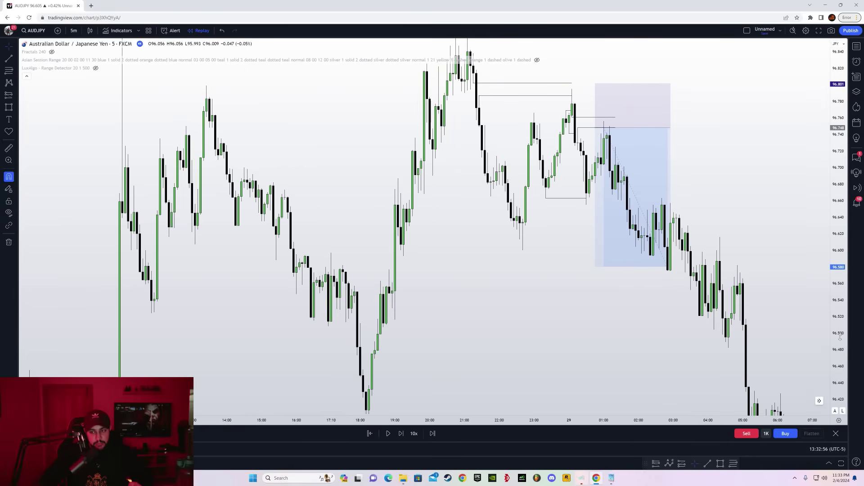
scroll(625, 223, "down", 5)
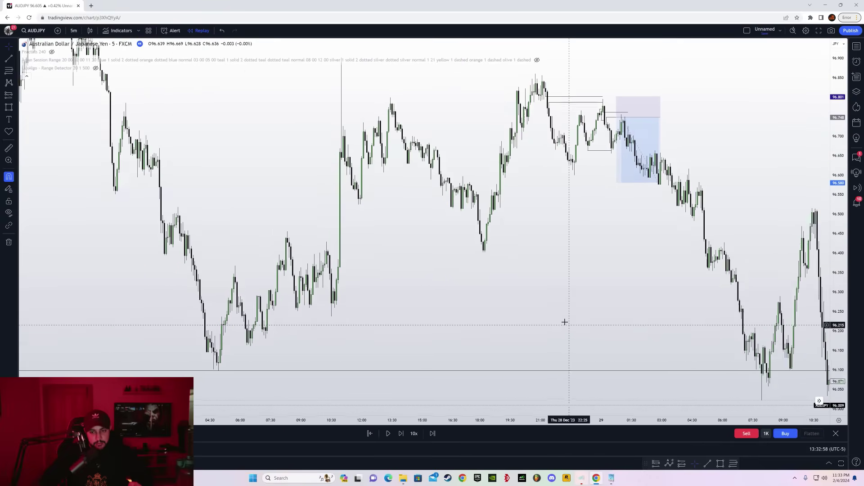
left_click_drag(614, 181, 616, 369)
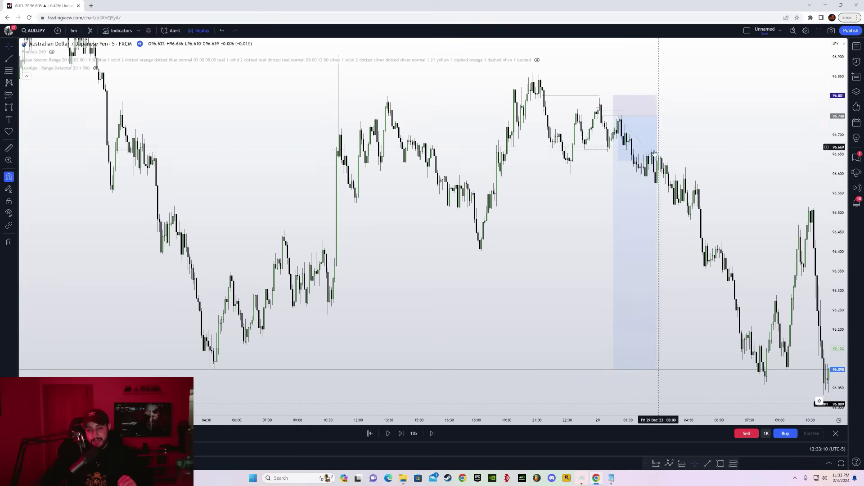
left_click_drag(715, 175, 550, 175)
left_click_drag(492, 131, 604, 130)
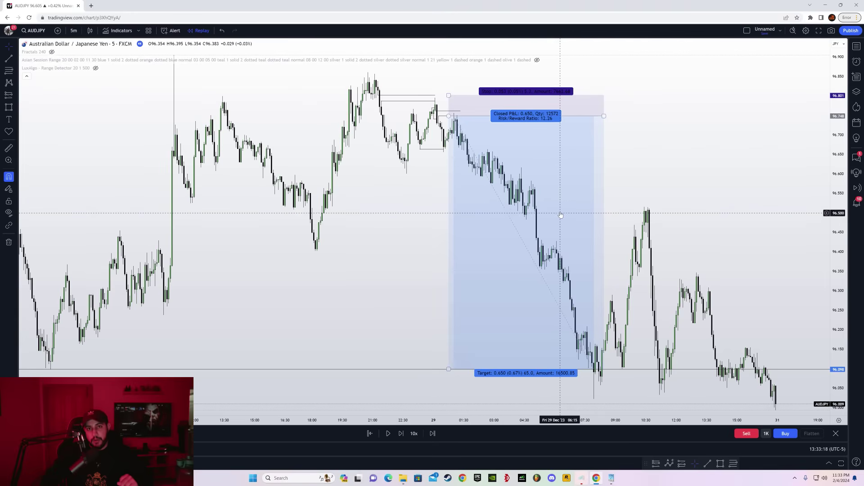
left_click_drag(337, 250, 355, 276)
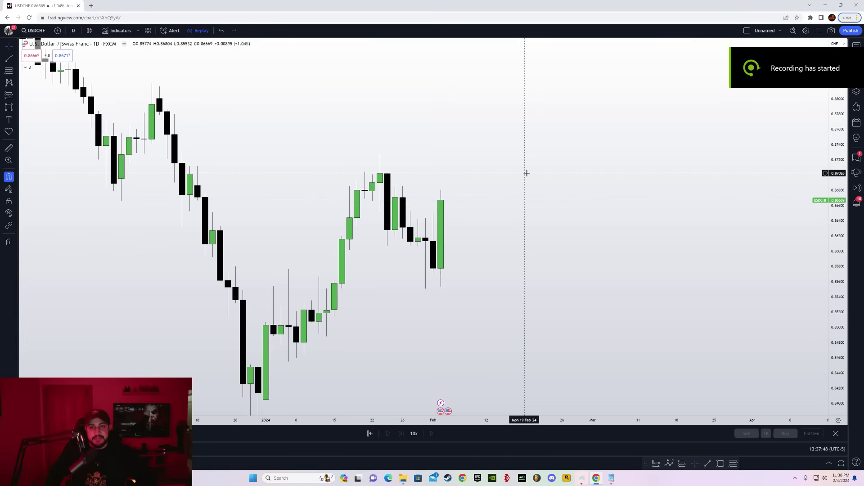
- Cut the USDCHF daily replay back so that the Thu 01 Feb '24 candle is the latest one
left_click_drag(522, 419, 467, 420)
left_click_drag(429, 340, 519, 349)
left_click(459, 363)
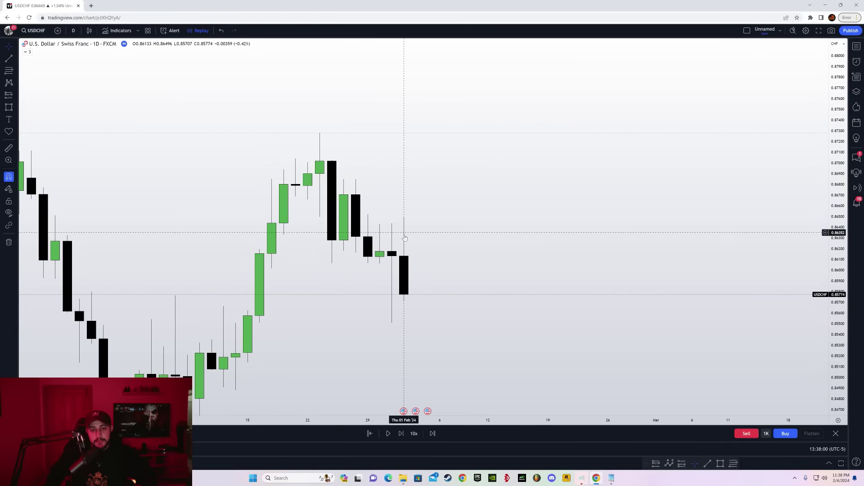
- Draw a horizontal trend line from the 01 Feb daily candle's high, extending it past the latest candle
key("alt+t")
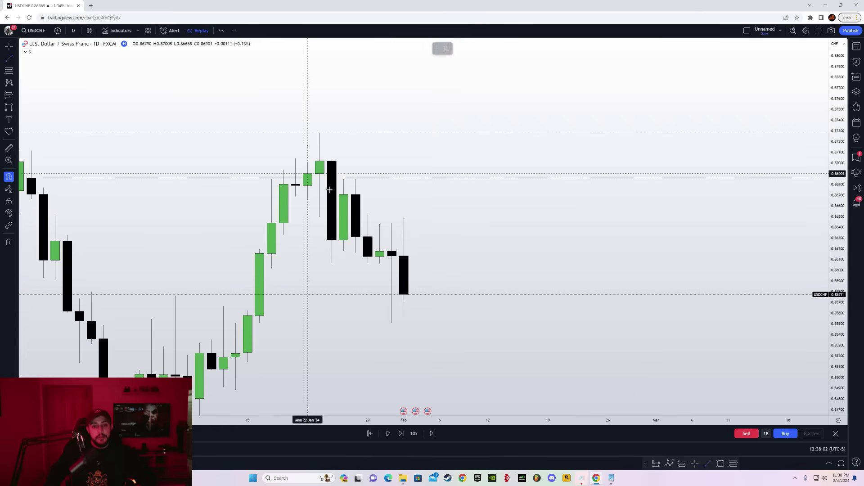
left_click(403, 213)
left_click(499, 218)
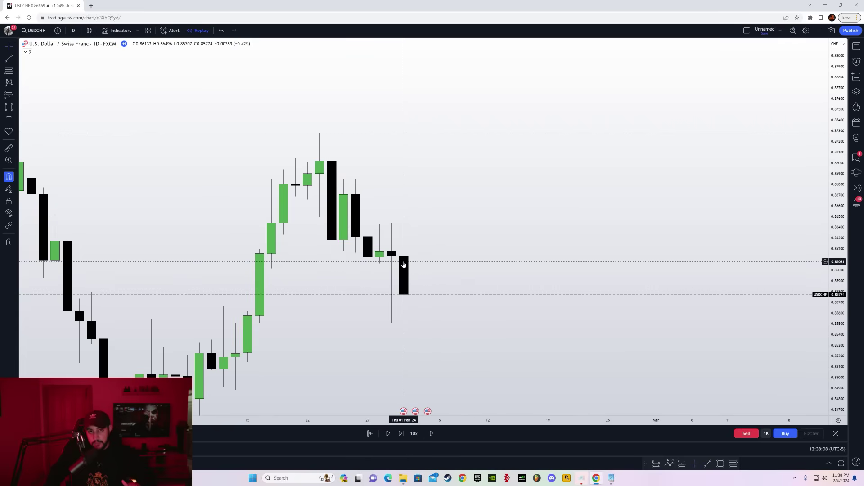
left_click_drag(491, 283, 479, 287)
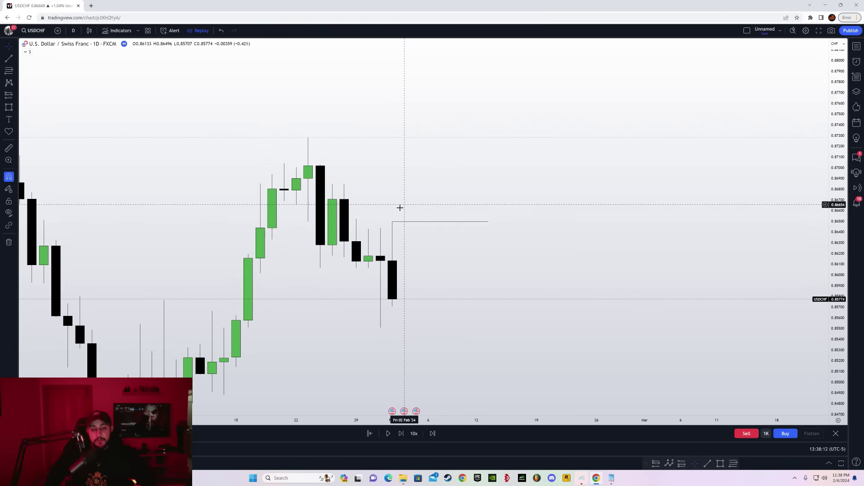
- Switch the USDCHF replay chart to the 15-minute timeframe and frame the latest candles below the marked daily high
left_click(79, 30)
left_click(102, 188)
left_click_drag(473, 420, 736, 419)
left_click_drag(712, 357, 499, 324)
left_click_drag(833, 382, 833, 276)
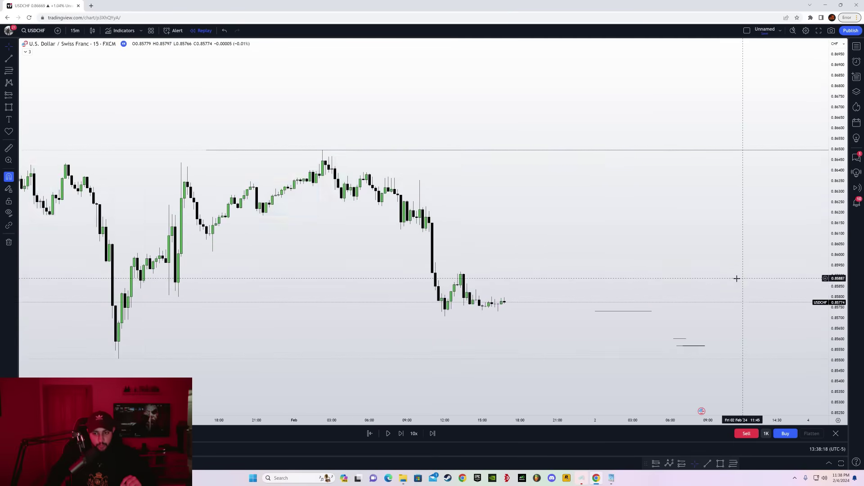
- Delete the leftover short trend lines lying ahead of the latest candle
left_click_drag(691, 307, 583, 269)
middle_click(582, 308)
middle_click(571, 300)
- Play the replay forward to the 00:00 candle of Fri 02 Feb '24
left_click_drag(674, 363, 665, 384)
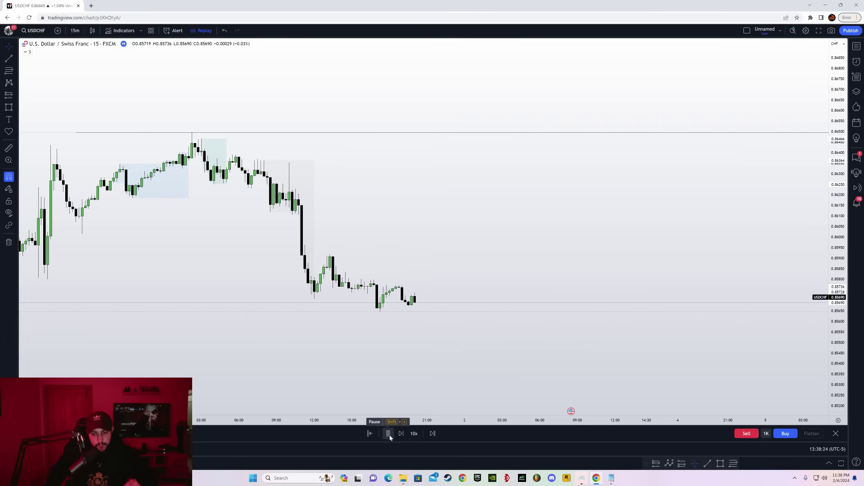
left_click(389, 437)
left_click_drag(466, 363, 546, 303)
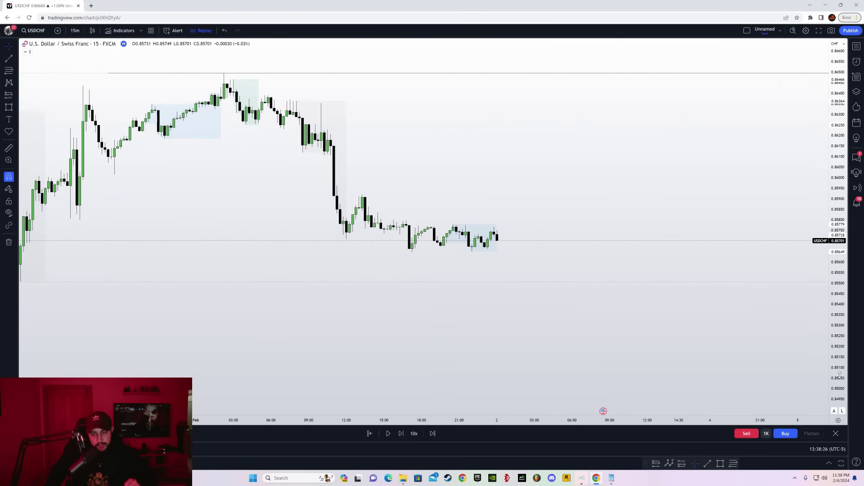
left_click_drag(837, 364, 837, 222)
key("shift+Right")
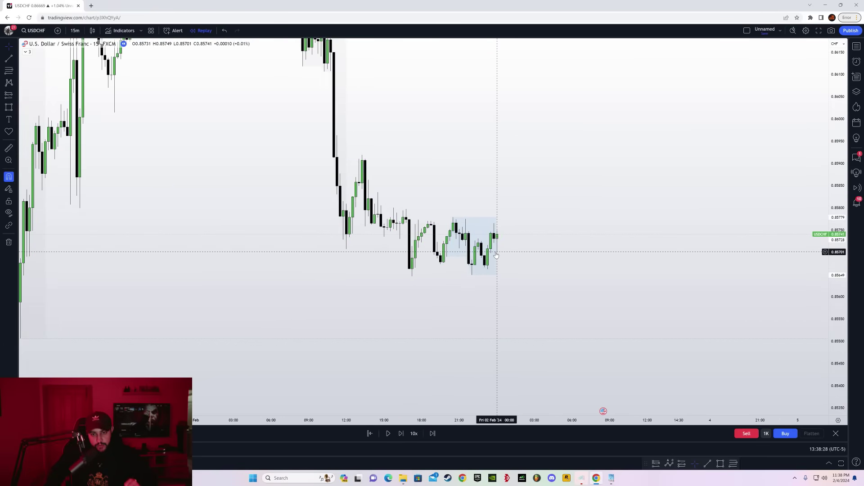
- Draw a horizontal trend line at 0.85731 from the 00:00 candle's open, extending past the latest candle
left_click_drag(546, 422, 435, 422)
left_click_drag(836, 391, 835, 338)
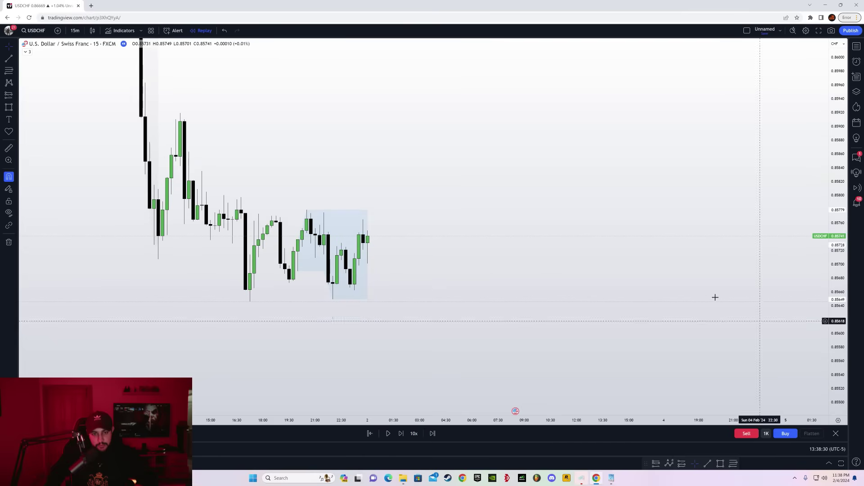
key("alt+t")
left_click(367, 245)
left_click(442, 239, "shift")
left_click_drag(450, 307, 555, 304)
- Advance the replay to the 00:15 candle and mark the gap around the 23:15 candle with two short horizontal trend lines
left_click(400, 438)
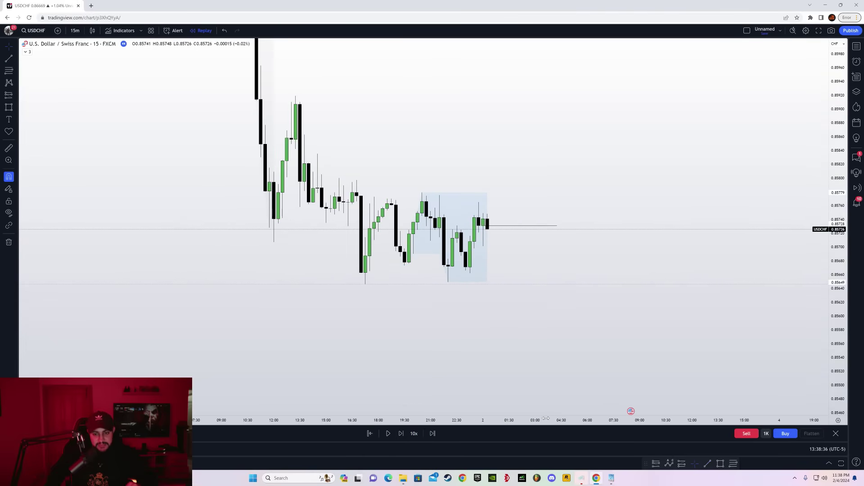
left_click_drag(536, 421, 452, 421)
left_click_drag(836, 383, 836, 286)
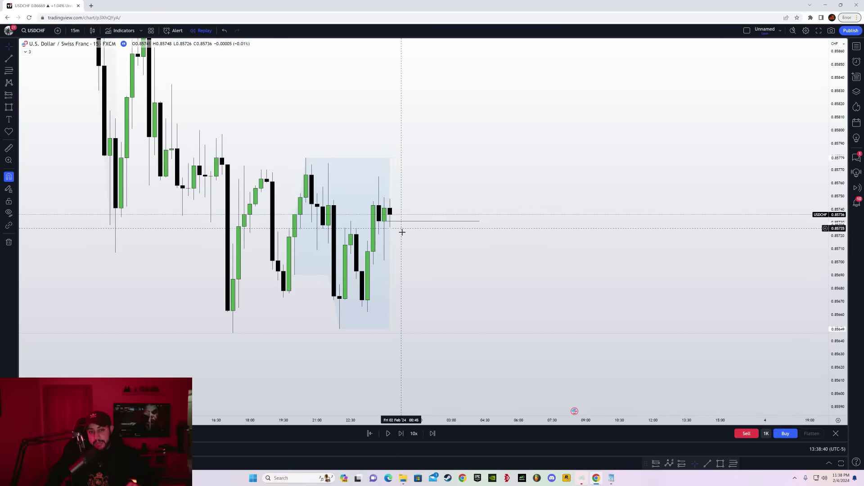
key("alt+t")
left_click(406, 271)
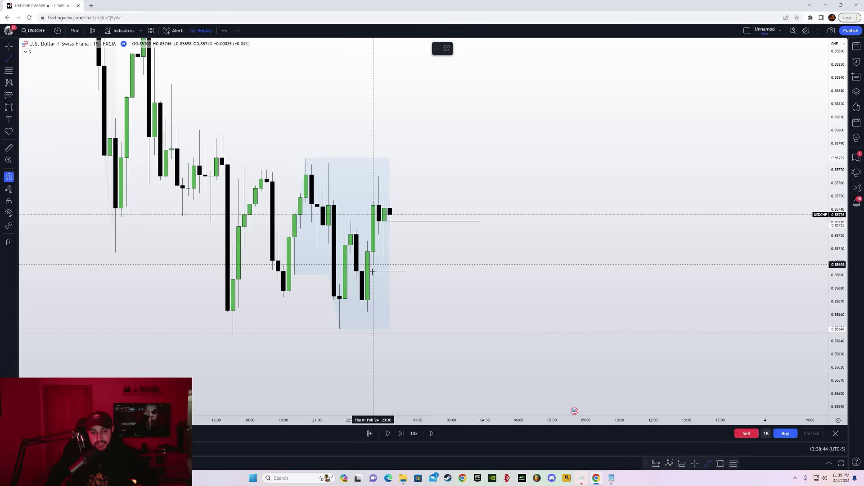
- Advance the replay candle by candle to the 04:15 candle of 02 Feb
left_click(400, 433)
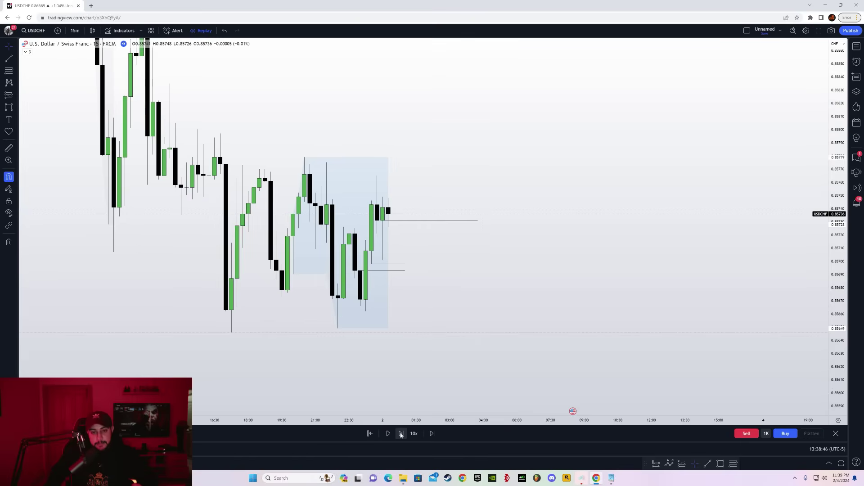
left_click(401, 434)
left_click(401, 434)
left_click(401, 433)
left_click(401, 433)
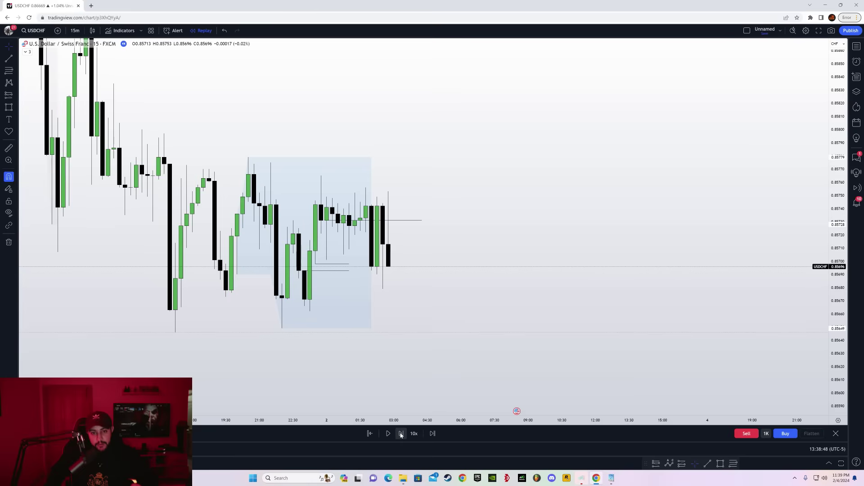
left_click(401, 433)
left_click(400, 433)
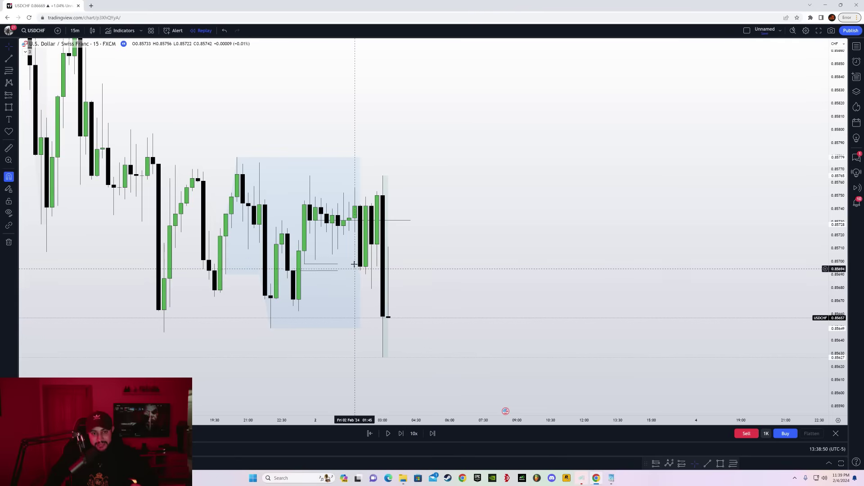
left_click_drag(463, 306, 469, 273)
left_click_drag(832, 343, 833, 369)
left_click(401, 433)
left_click(400, 433)
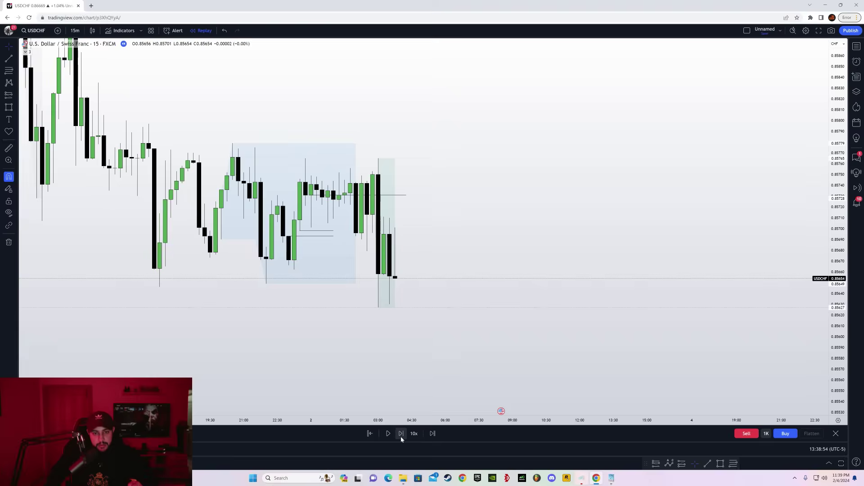
left_click(400, 434)
left_click(400, 433)
- Draw a horizontal trend line from the swing low before the blue session box to the 03:00 candle that breaks it
left_click(8, 58)
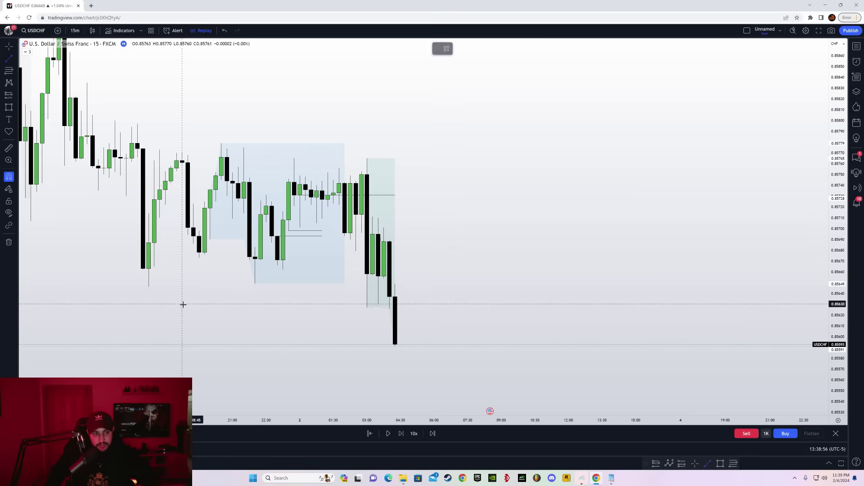
left_click(148, 287)
left_click(366, 314, "shift")
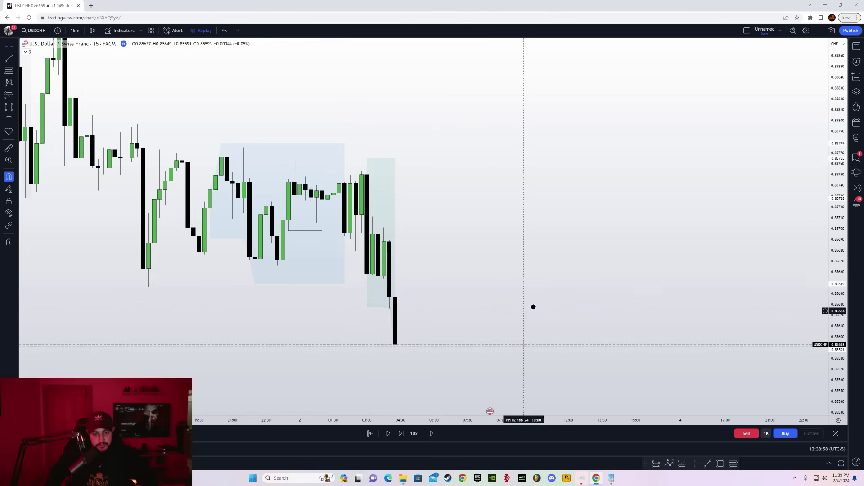
- Advance the replay candle by candle to the 07:00 candle
left_click_drag(527, 309, 531, 274)
left_click(401, 434)
left_click(401, 433)
left_click(400, 434)
left_click(401, 434)
left_click(400, 433)
left_click(403, 434)
left_click(403, 434)
left_click(403, 434)
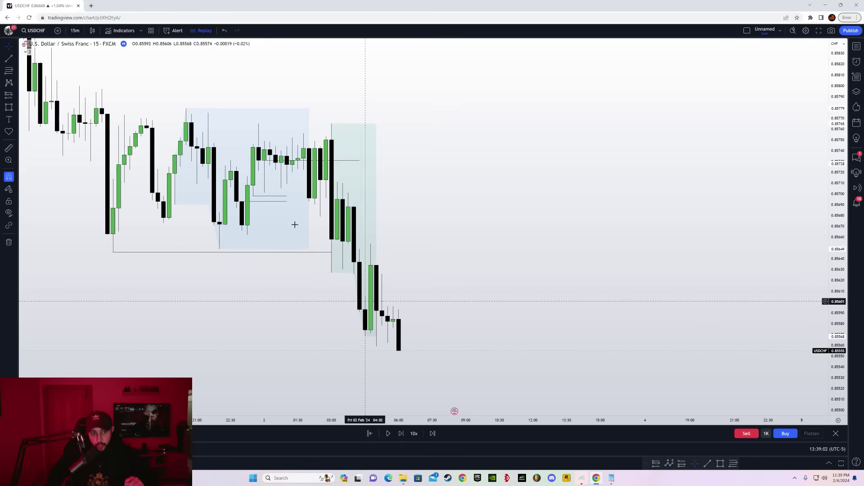
left_click_drag(534, 313, 520, 276)
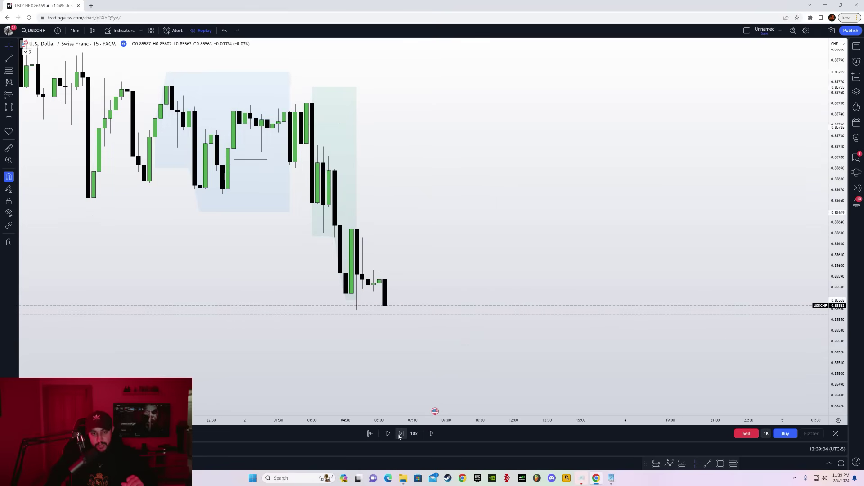
left_click(400, 434)
left_click(401, 433)
left_click(401, 434)
- Advance the replay to the 07:30 candle and draw a short horizontal trend line from the 06:15 candle's high to the 07:15 candle
left_click(8, 59)
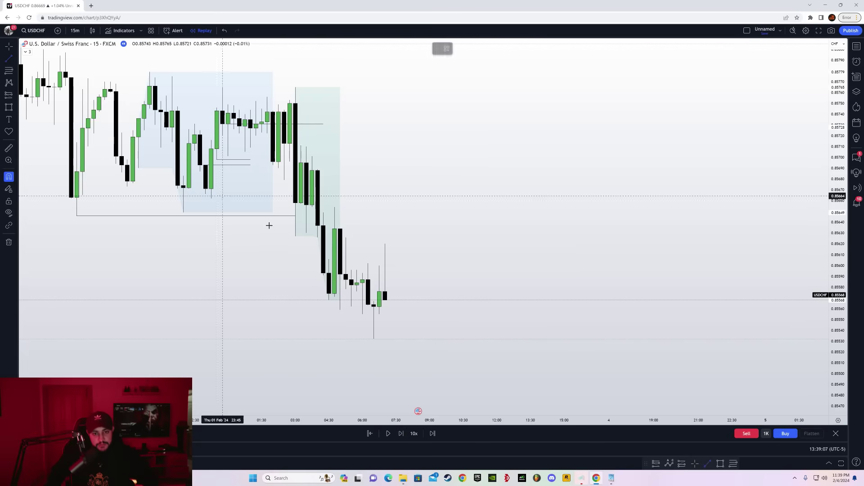
left_click(400, 433)
left_click(401, 433)
left_click(357, 263)
- Mark the gap between the 06:30 candle's high and the 07:00 candle's low at 0.85568 with two horizontal trend lines
left_click_drag(483, 312, 515, 274)
mouse_move(499, 414)
left_mouse_down()
mouse_move(475, 415)
mouse_move(506, 419)
left_mouse_up()
left_click_drag(492, 305, 493, 310)
left_click_drag(837, 372, 837, 324)
key("alt+t")
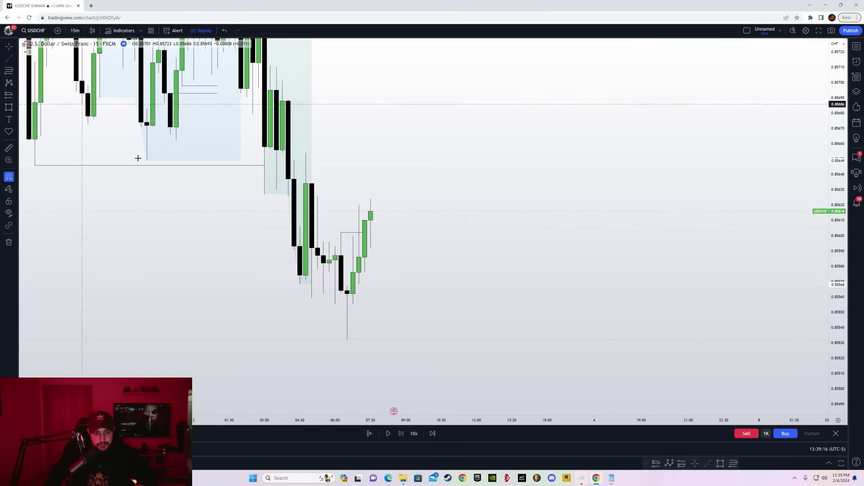
left_click_drag(359, 284, 428, 284)
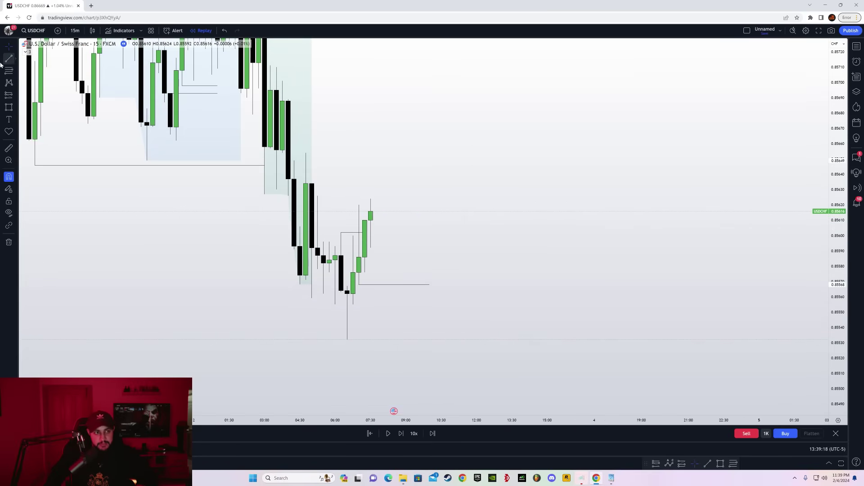
left_click_drag(347, 287, 429, 286)
- Place a long position with its entry at 0.85568 and its stop at 0.85531 below the swing low
left_click(16, 99)
left_click(48, 101)
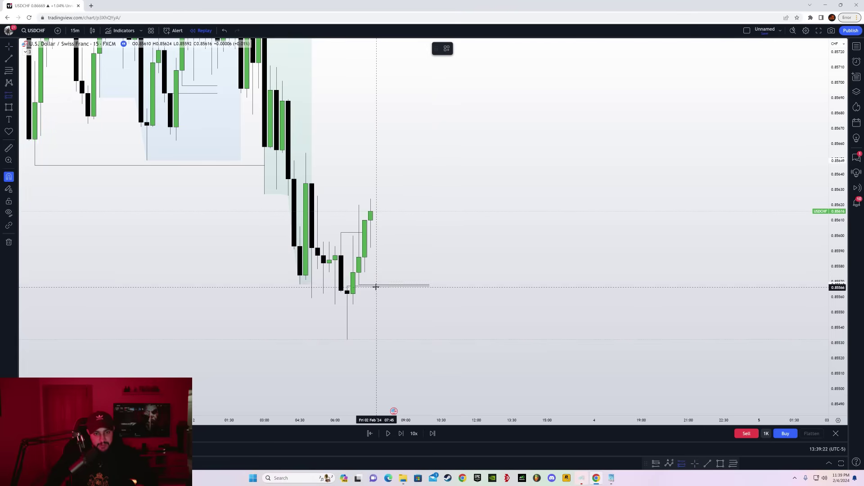
left_click(382, 284)
left_click_drag(382, 366, 382, 340)
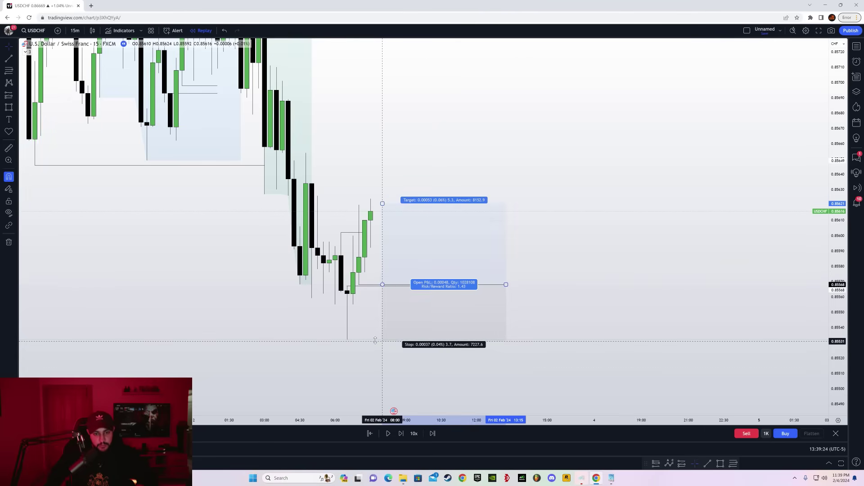
- Raise the long position's target to the marked daily high at 0.86496
left_click_drag(374, 309, 324, 355)
scroll(626, 387, "down", 5)
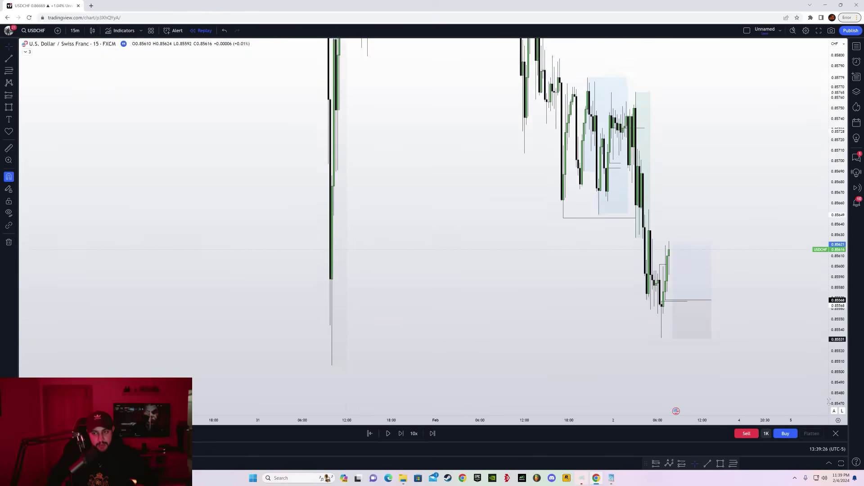
left_click_drag(851, 256, 762, 399)
left_click_drag(835, 242, 836, 355)
left_click_drag(776, 279, 723, 351)
left_click_drag(615, 420, 573, 419)
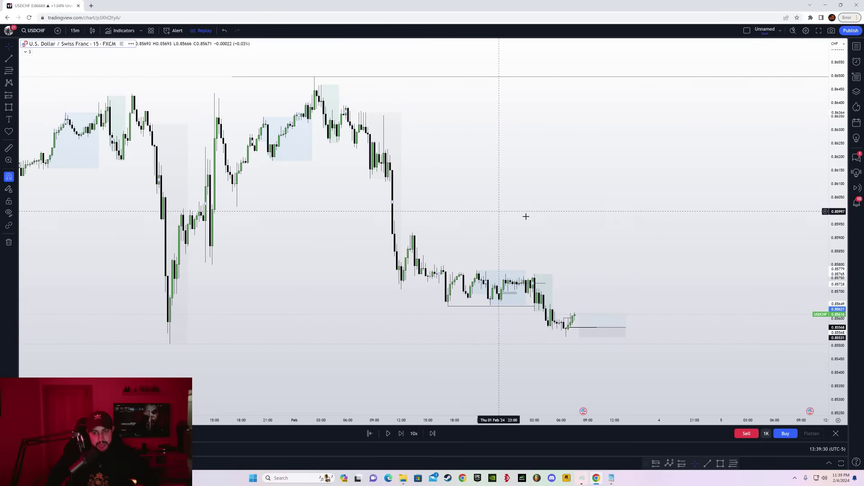
left_click(574, 337)
left_click_drag(573, 316, 581, 87)
left_click(726, 257)
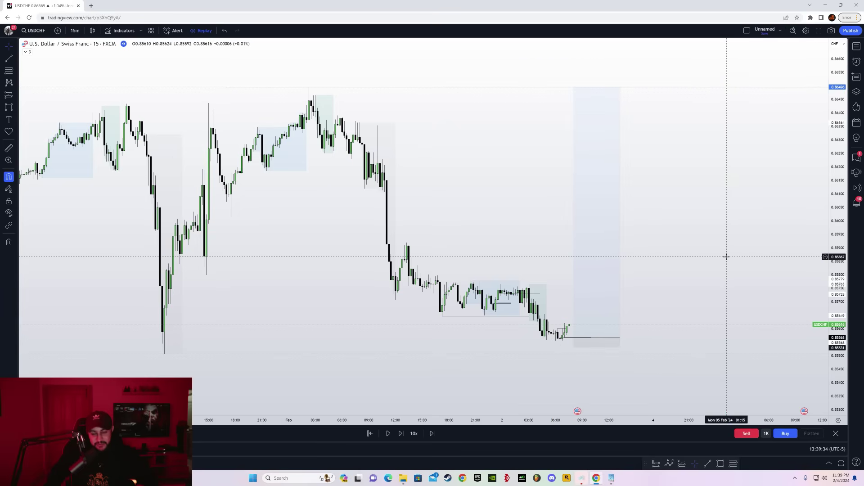
- Advance the replay from the long setup to the 08:30 candle
left_click_drag(729, 265, 713, 244)
mouse_move(844, 368)
left_mouse_down()
mouse_move(844, 345)
mouse_move(843, 371)
left_mouse_up()
left_click_drag(598, 193, 579, 198)
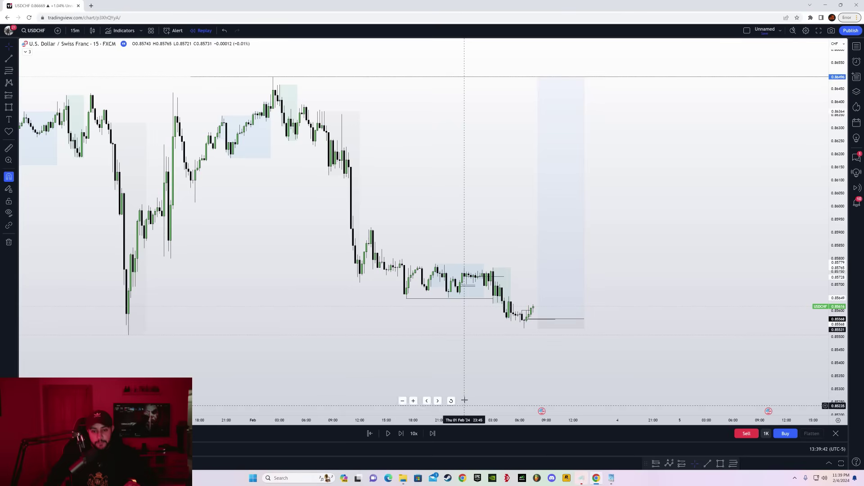
left_click_drag(490, 408, 470, 351)
left_click_drag(552, 423, 503, 422)
left_click_drag(839, 377, 838, 263)
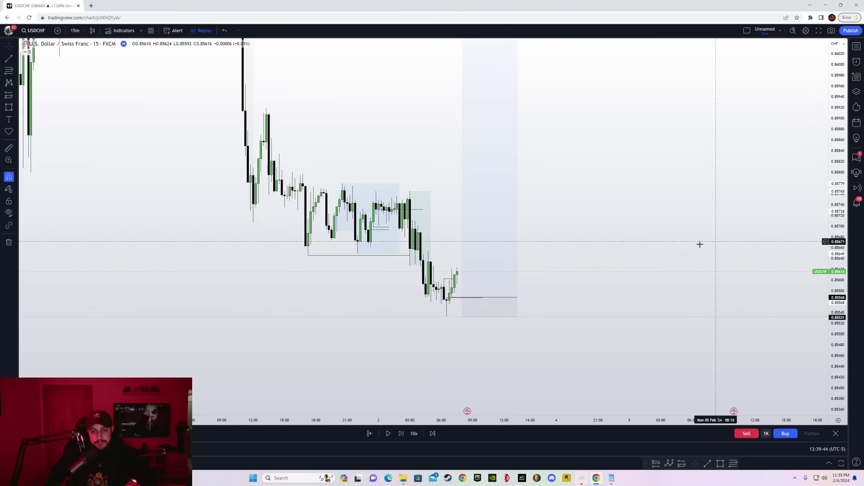
left_click(402, 434)
left_click(402, 434)
left_click_drag(629, 353, 620, 300)
left_click_drag(838, 366, 838, 346)
left_click_drag(688, 250, 679, 335)
left_click(401, 434)
left_click_drag(833, 358, 834, 393)
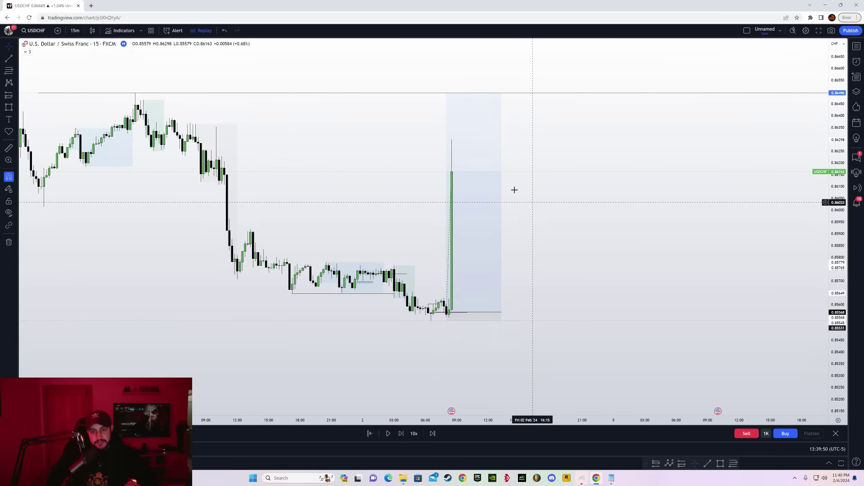
- Advance the replay candle by candle to the 10:30 candle, past the long position's target
left_click(400, 433)
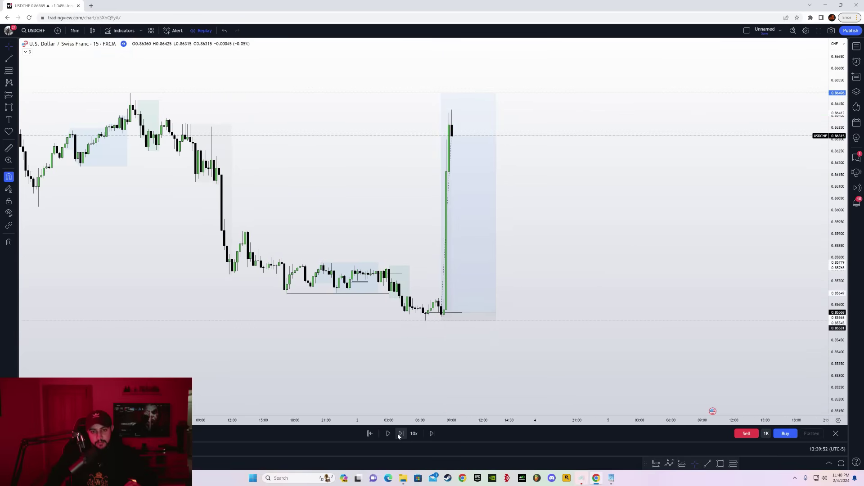
left_click(398, 435)
left_click(398, 435)
left_click(398, 434)
left_click(399, 435)
left_click(398, 435)
left_click(399, 435)
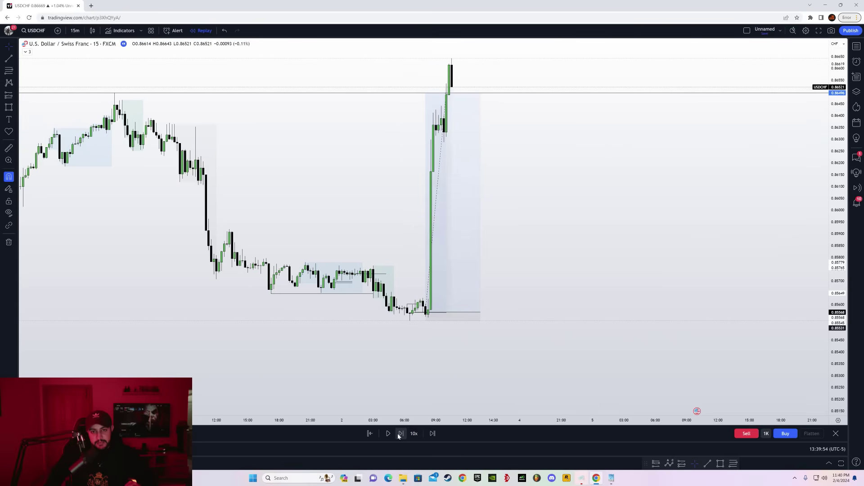
left_click_drag(584, 230, 582, 302)
left_click_drag(457, 300, 563, 236)
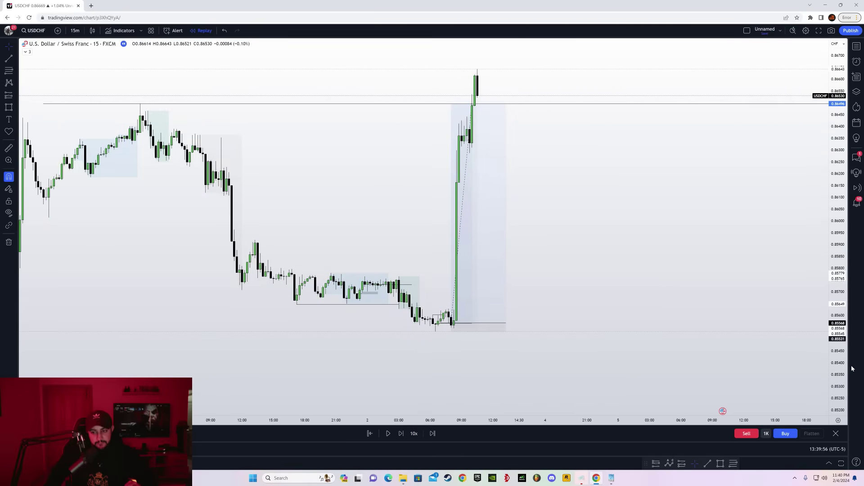
- Review the USDCHF long position from its entry below the swing lows up to its target at the daily high
left_click_drag(836, 331, 836, 304)
left_click_drag(646, 228, 786, 268)
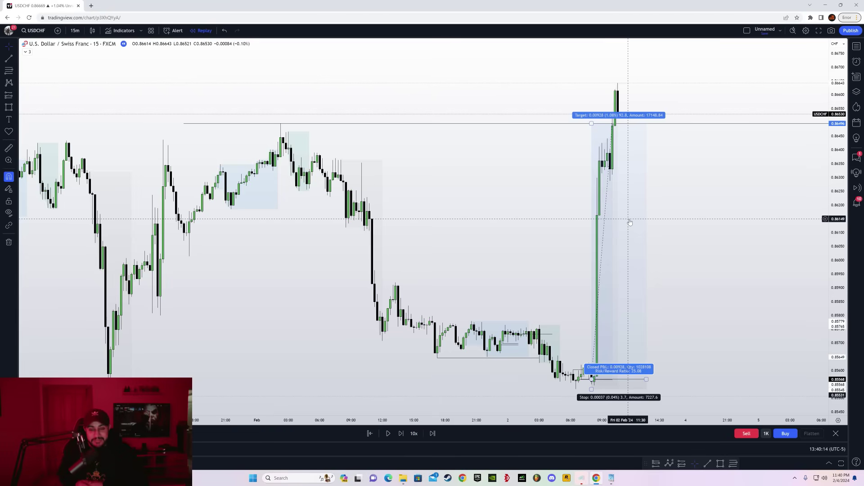
left_click_drag(711, 276, 702, 230)
scroll(713, 323, "up", 1)
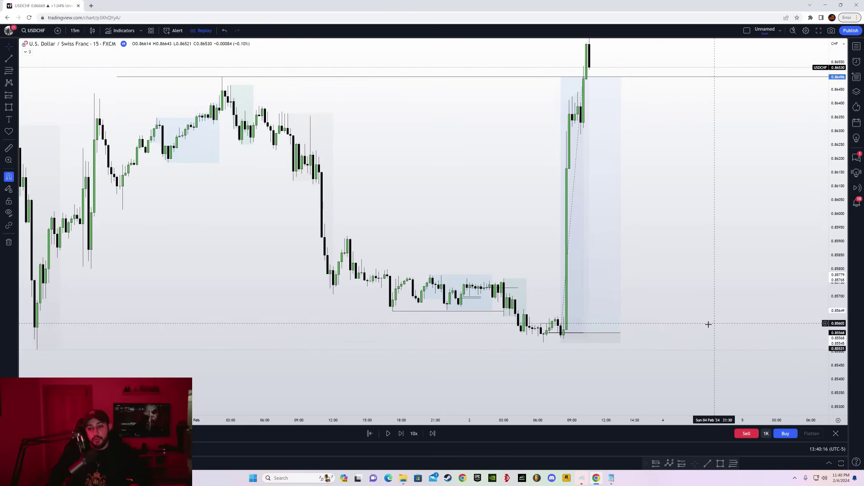
left_click_drag(713, 323, 640, 350)
left_click(502, 317)
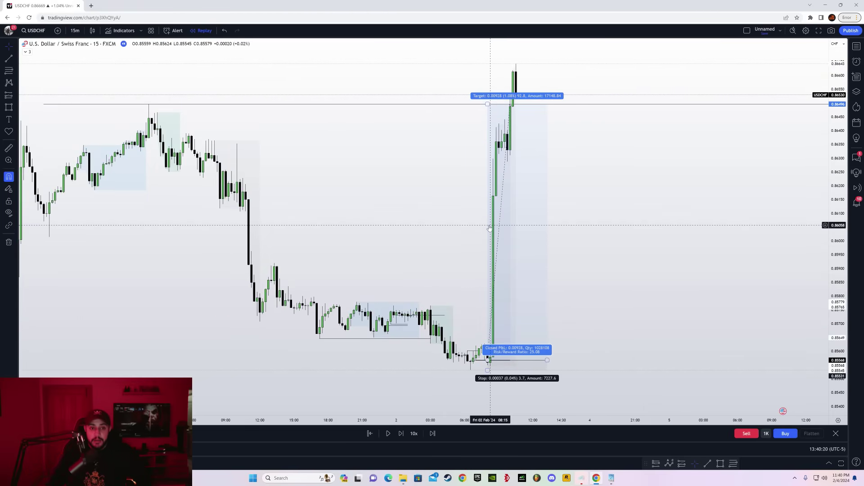
left_click(579, 288)
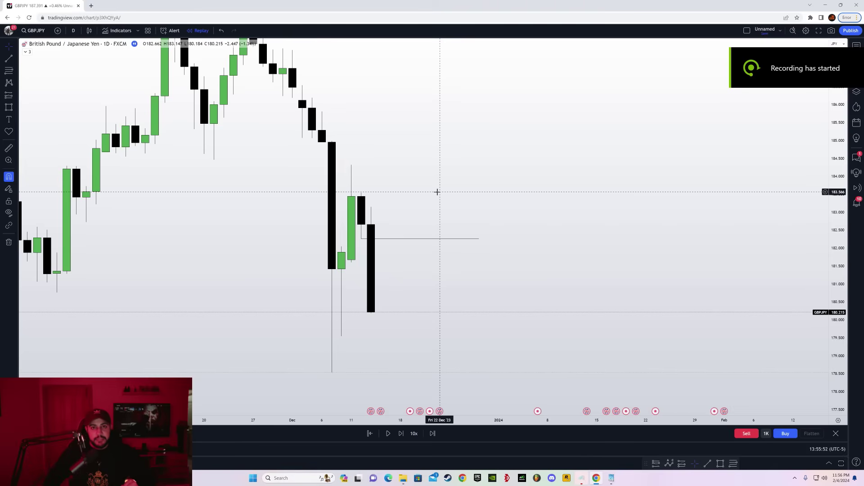
- Examine the GBPJPY daily candles around the marked low and switch the chart to the 15-minute timeframe
left_click_drag(438, 192, 502, 191)
left_click_drag(499, 421, 466, 419)
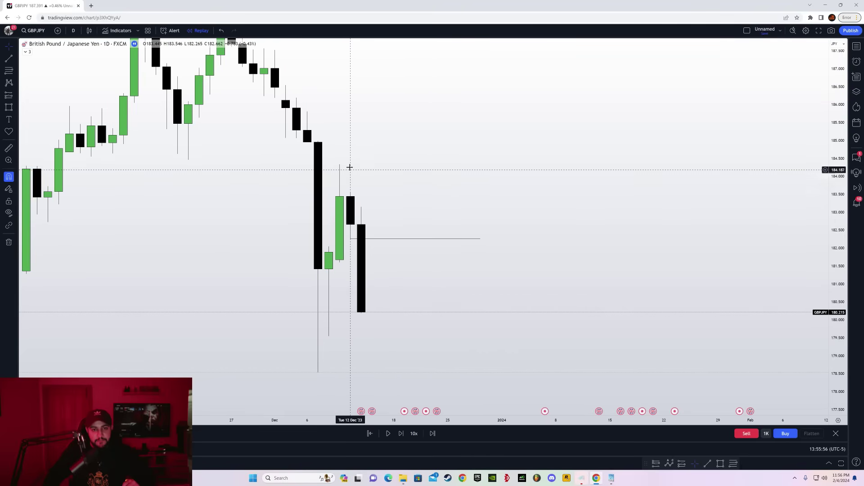
left_click_drag(336, 180, 339, 194)
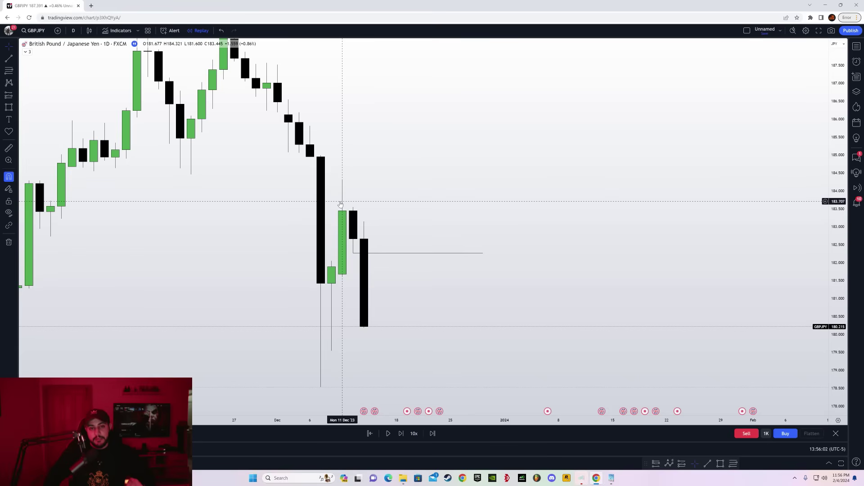
left_click(355, 254)
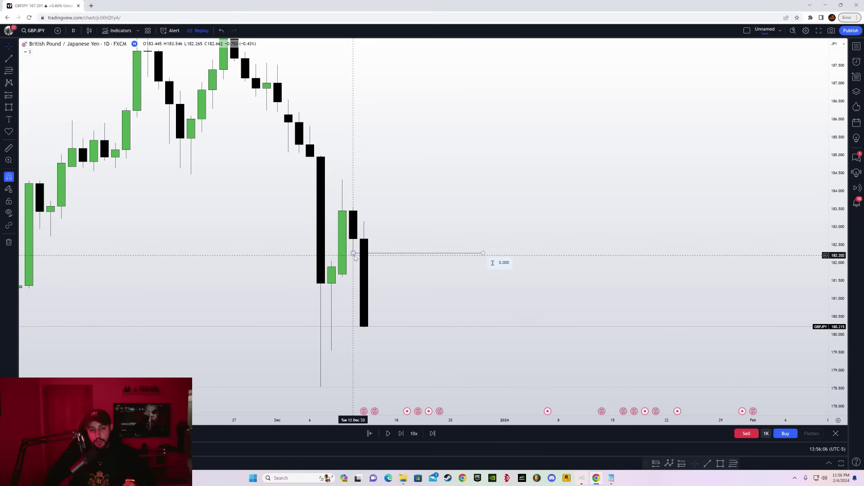
key("shift+Right")
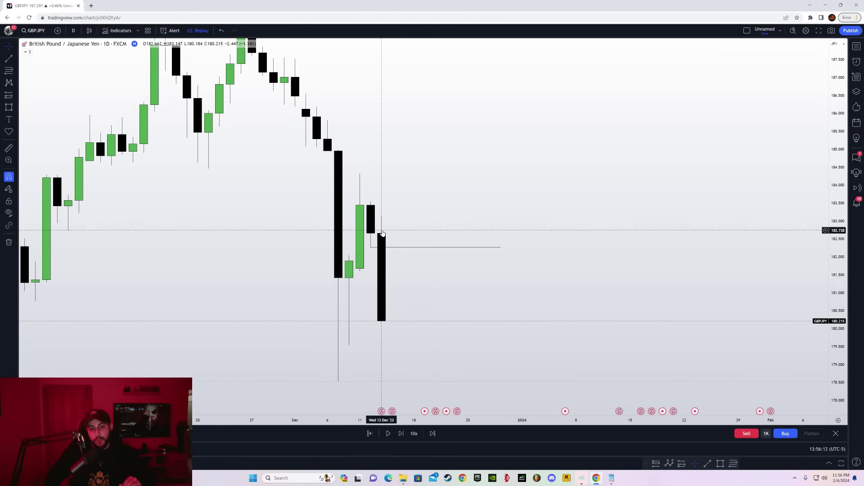
left_click(73, 30)
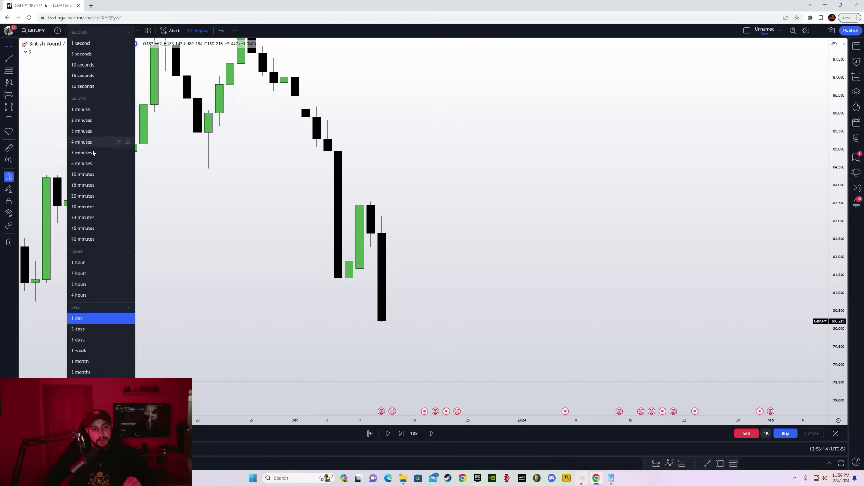
left_click(93, 182)
- Delete the leftover drawing above the marked daily low on the 15-minute GBPJPY chart
scroll(430, 414, "down", 10)
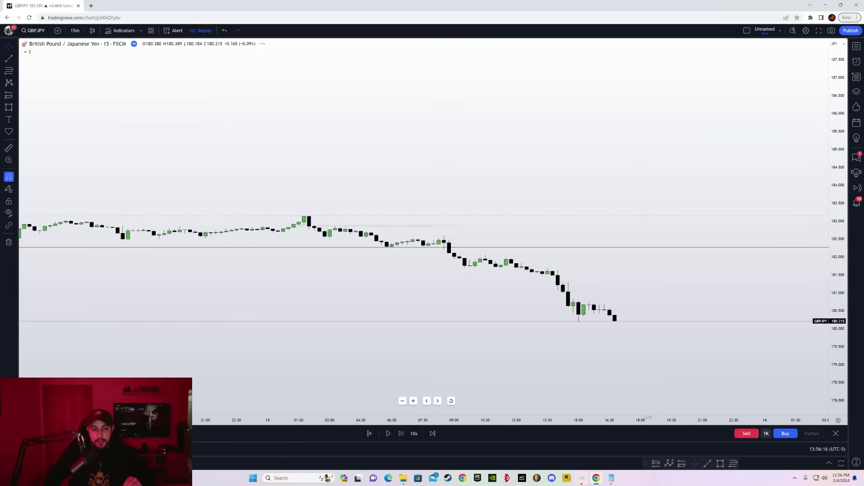
left_click_drag(585, 350, 665, 358)
left_click_drag(843, 366, 840, 151)
left_click(585, 238)
key("Delete")
left_click_drag(533, 355, 547, 348)
left_click_drag(843, 375, 840, 302)
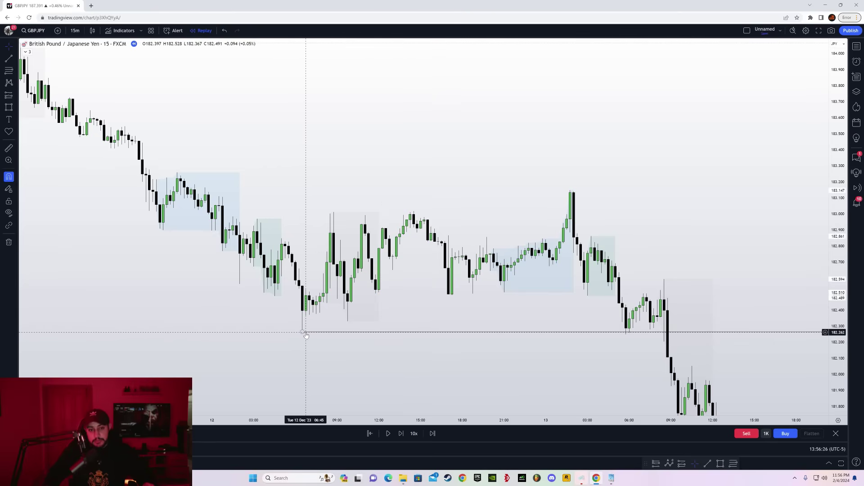
- Draw a short horizontal line at about 182.82 from the last swing high before the 13 December spike
left_click_drag(492, 346, 435, 351)
left_click_drag(476, 420, 414, 420)
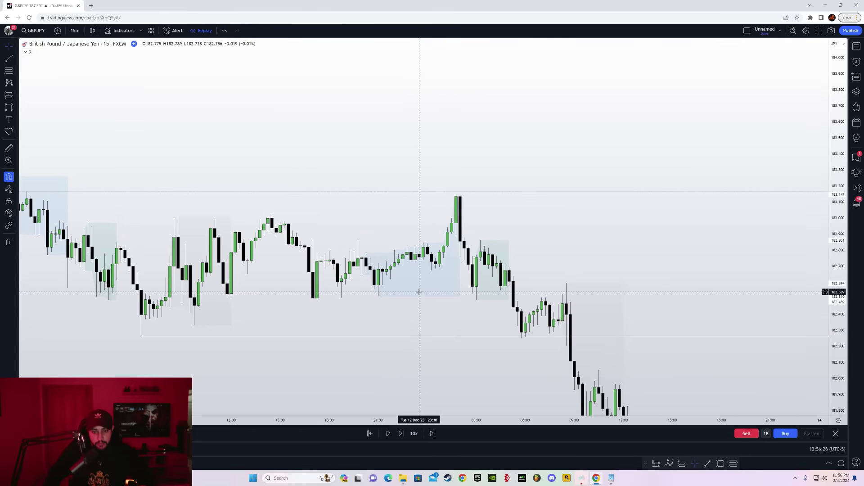
left_click_drag(843, 393, 839, 303)
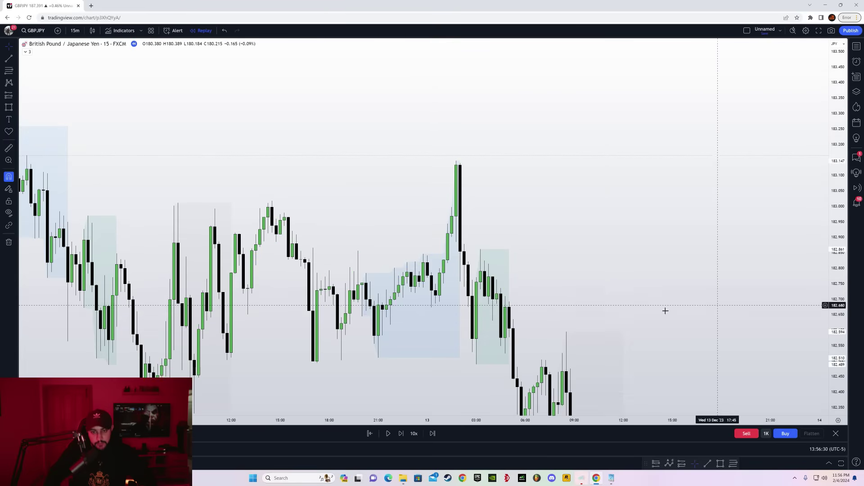
left_click_drag(472, 315, 457, 278)
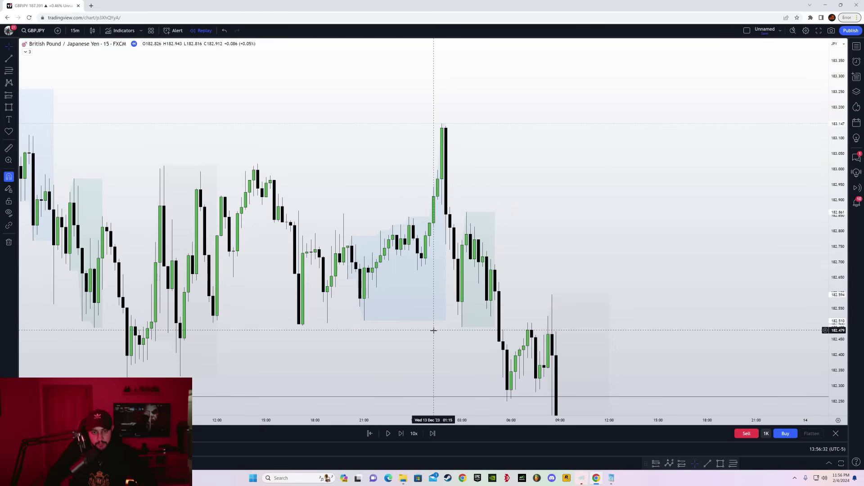
left_click(9, 59)
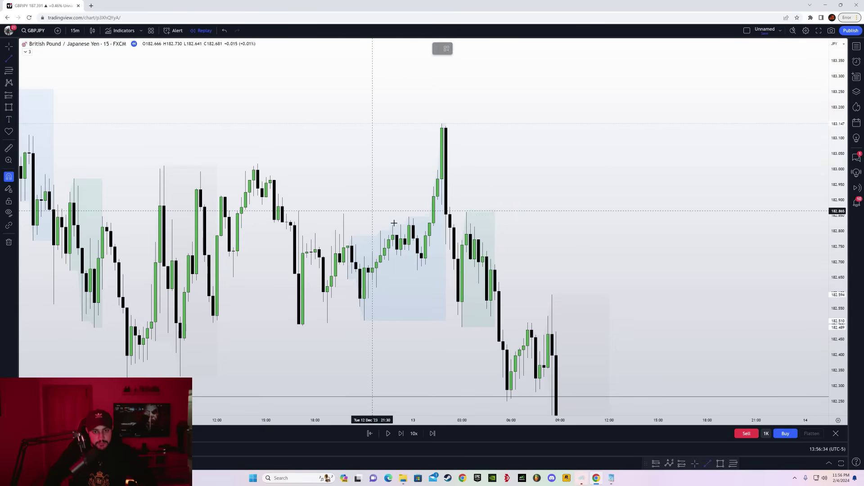
left_click_drag(413, 225, 508, 225)
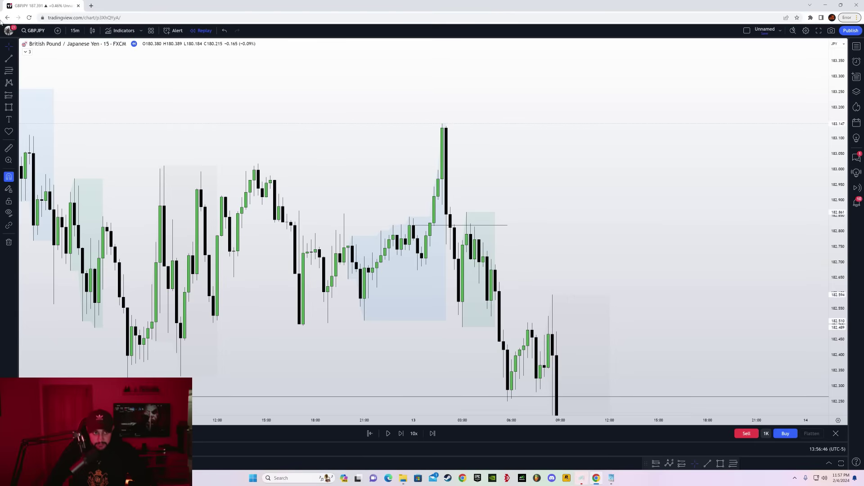
- Draw horizontal lines from the two earlier swing highs at about 183.02 and 183.11 across to the spike
left_click_drag(285, 111, 381, 150)
left_click(8, 59)
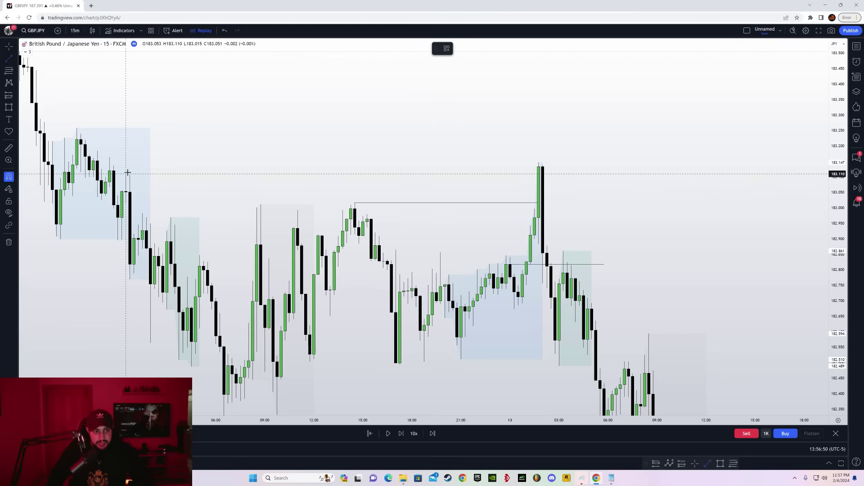
left_click(535, 174)
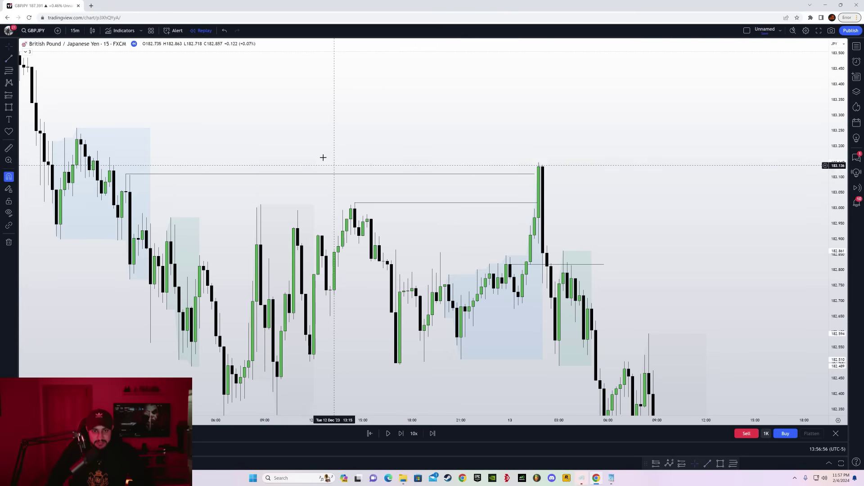
- Delete the short line at about 182.82 and mark the broken swing low at about 182.67 with a horizontal line
left_click_drag(475, 143, 420, 110)
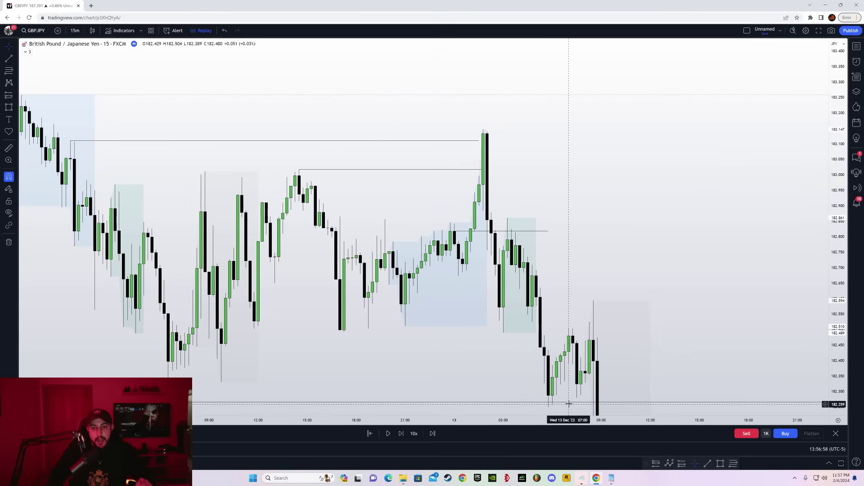
left_click_drag(562, 419, 508, 416)
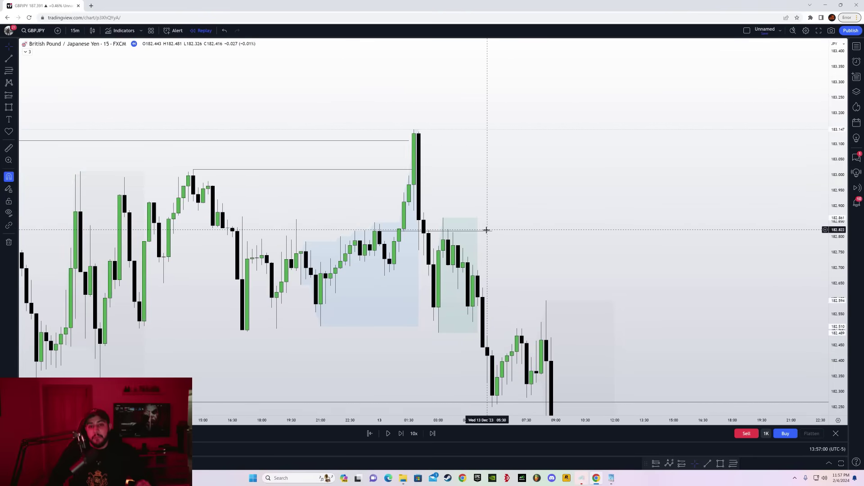
middle_click(416, 234)
left_click_drag(475, 163, 478, 154)
left_click(8, 58)
left_click(367, 270)
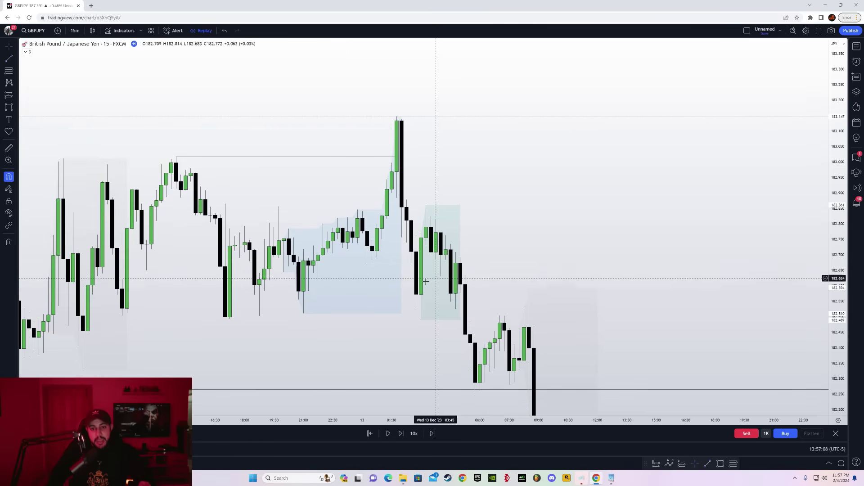
left_click(416, 264)
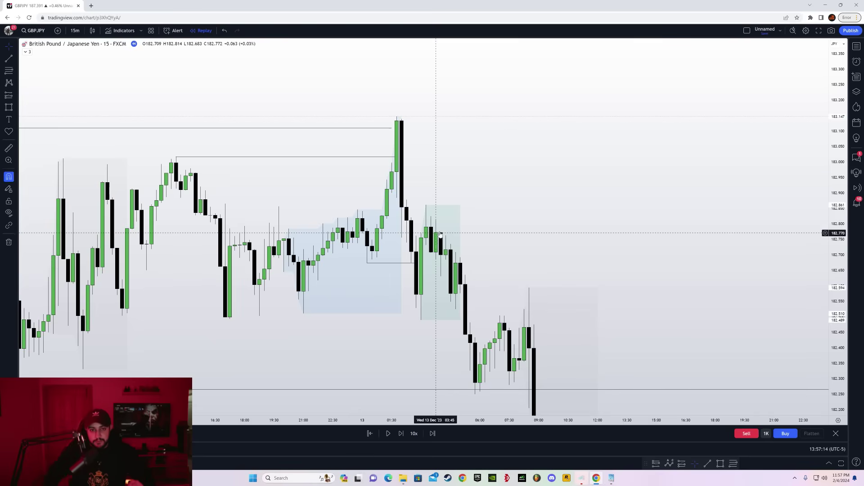
- Draw two short horizontal lines at about 182.88 marking the first gap between candle wicks after the spike
scroll(424, 272, "up", 2)
left_click_drag(849, 361, 735, 272)
key("alt+t")
left_click(394, 189)
left_click(456, 171, "shift")
left_click(9, 59)
left_click(407, 180)
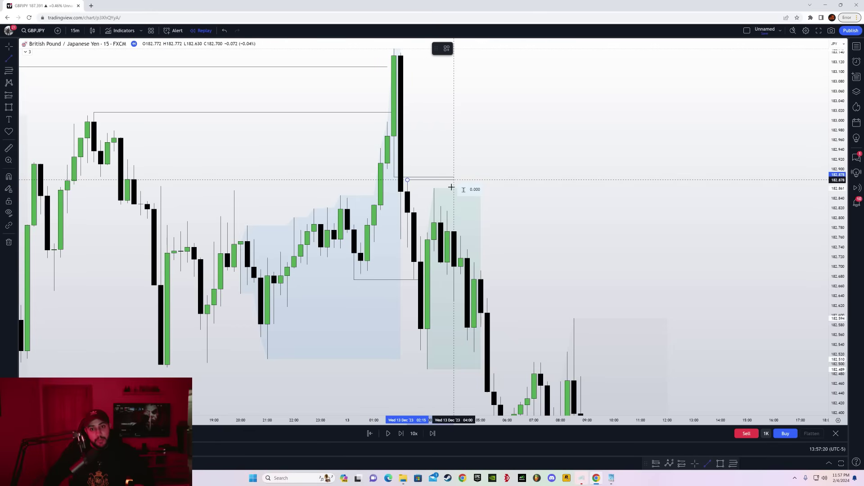
left_click(454, 180)
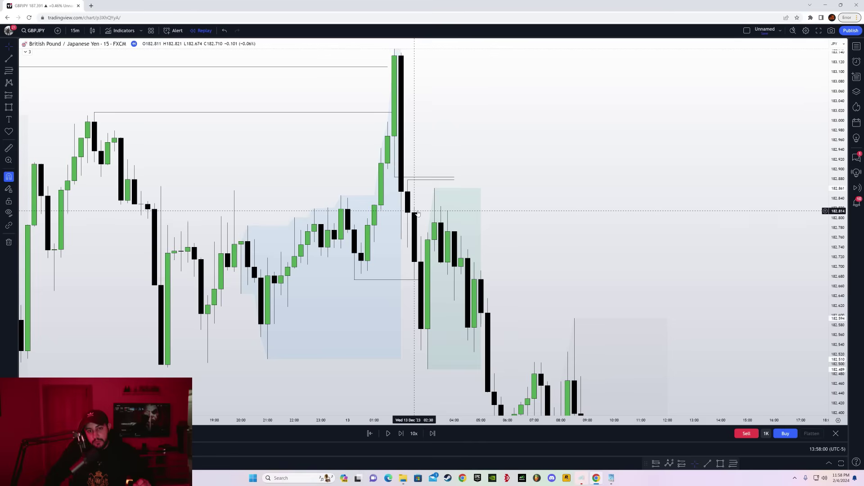
- Draw two more short horizontal lines at about 182.85 and 182.82 marking the second gap between the bearish candles
key("alt+t")
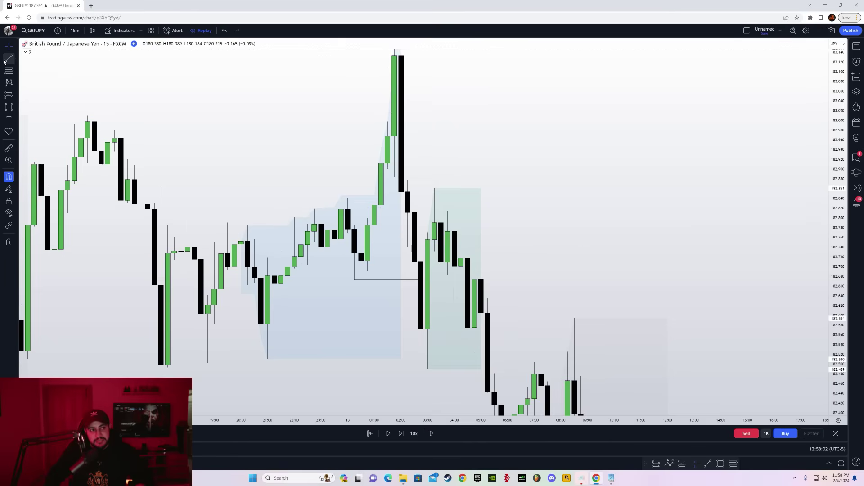
left_click(400, 196)
left_click(467, 193)
left_click_drag(487, 225, 485, 224)
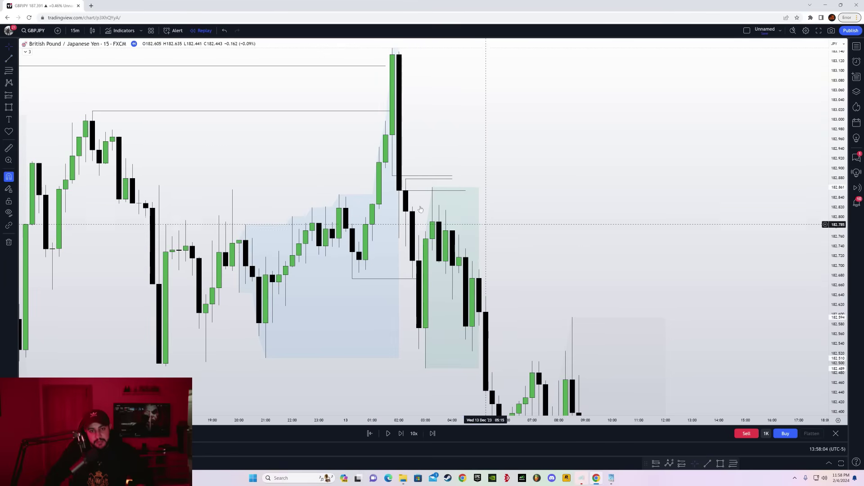
left_click(465, 209)
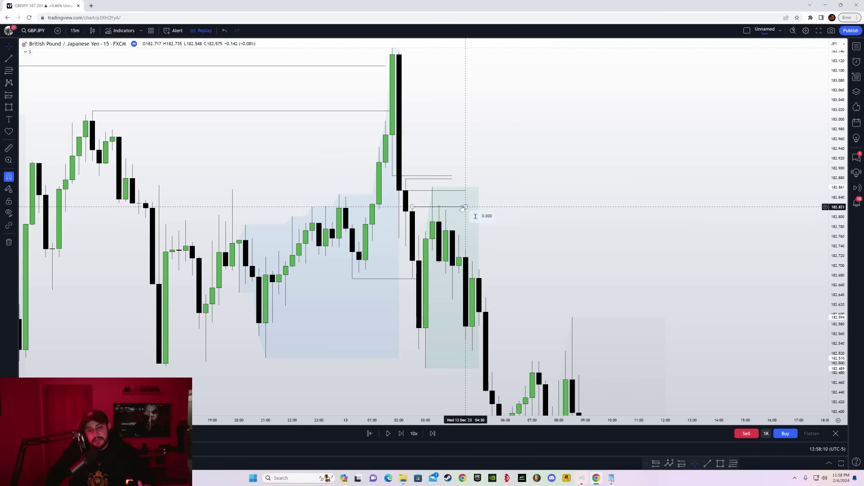
- Delete the four short gap lines drawn beside the bearish candles
left_click(447, 192)
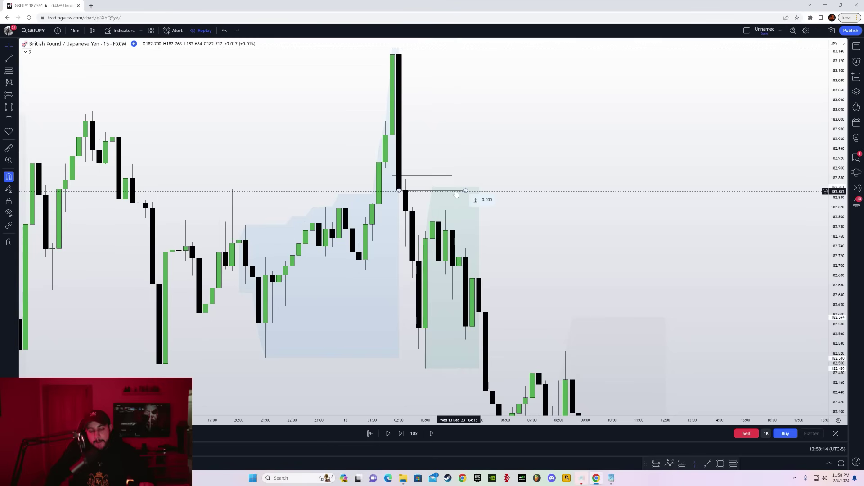
middle_click(449, 191)
middle_click(448, 206)
middle_click(433, 178)
middle_click(430, 175)
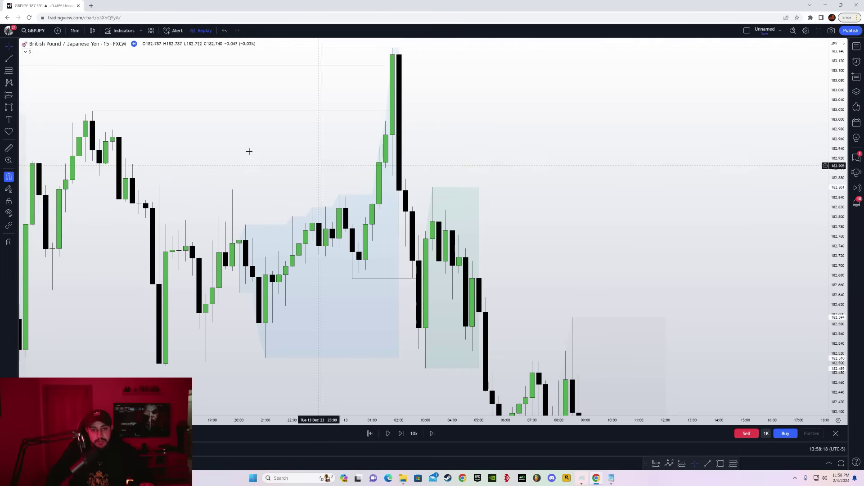
- Draw a rectangle zone from about 182.83 to 182.90 on the candle below the spike and extend it over the retracement
left_click(8, 107)
left_click(372, 204)
left_click(385, 168)
left_click_drag(386, 186, 471, 188)
left_click_drag(562, 180, 596, 206)
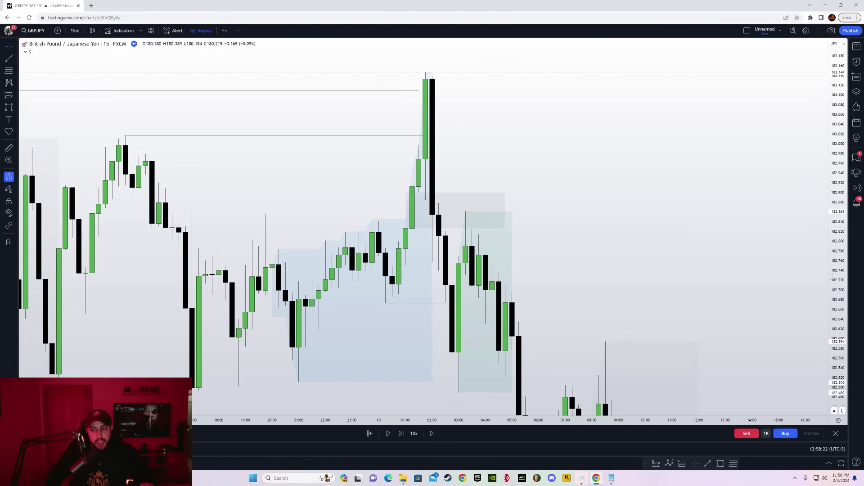
- Place a short position with its entry at 182.826 on the lower edge of the rectangle zone
left_click_drag(830, 276, 830, 351)
left_click_drag(599, 247, 621, 185)
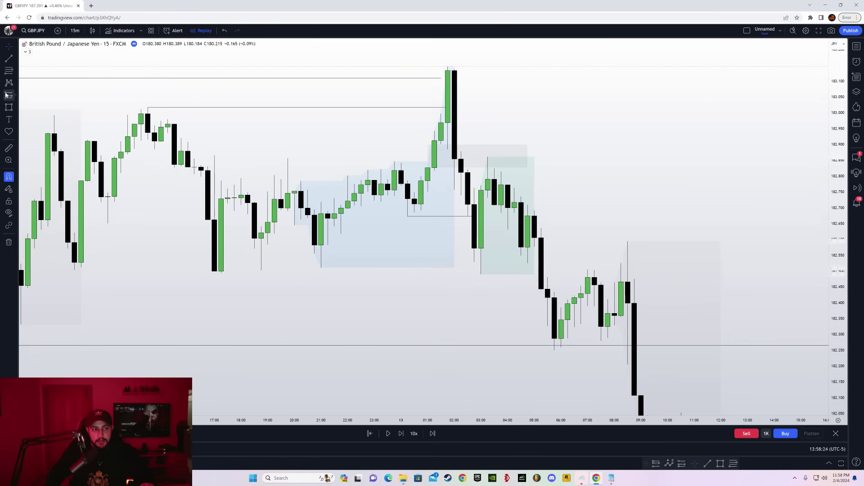
left_click(17, 95)
left_click(32, 104)
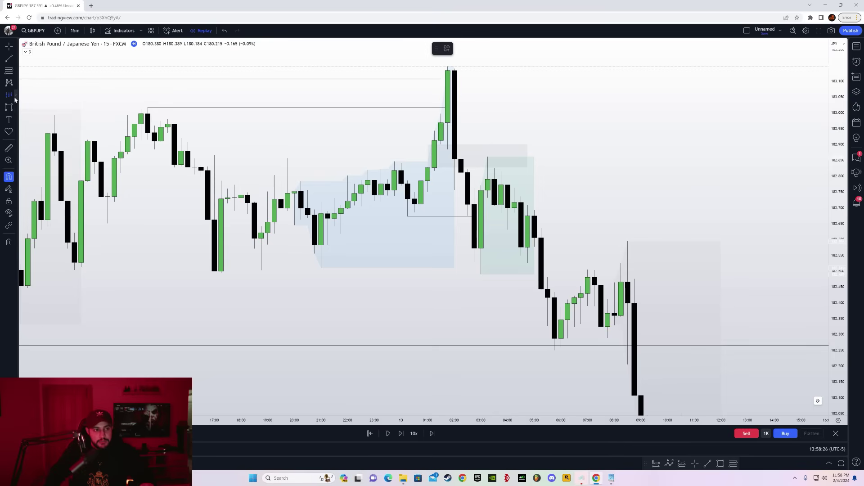
left_click(14, 108)
left_click(15, 109)
left_click(15, 110)
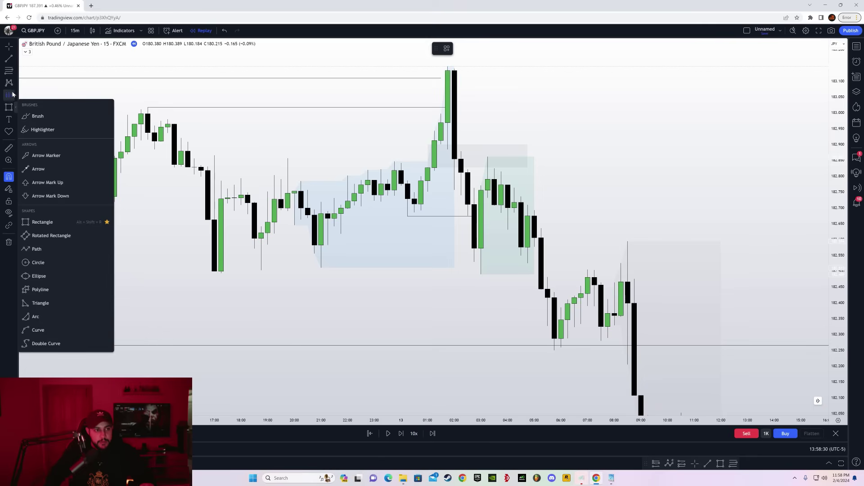
left_click(12, 94)
left_click(43, 118)
left_click(488, 180)
left_click_drag(529, 212, 516, 199)
- Set the short position's target to 182.270 at the marked daily low and its stop to 183.101 just below the spike's high
left_click_drag(631, 130, 616, 207)
left_click_drag(459, 56, 473, 150)
left_click_drag(348, 157, 426, 71)
left_click_drag(537, 346, 481, 364)
left_click_drag(837, 264, 837, 302)
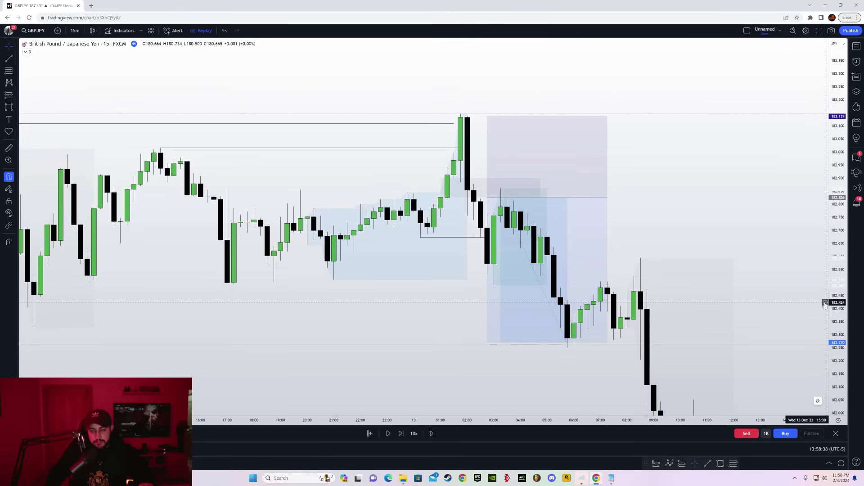
left_click(507, 175)
left_click_drag(486, 116, 487, 125)
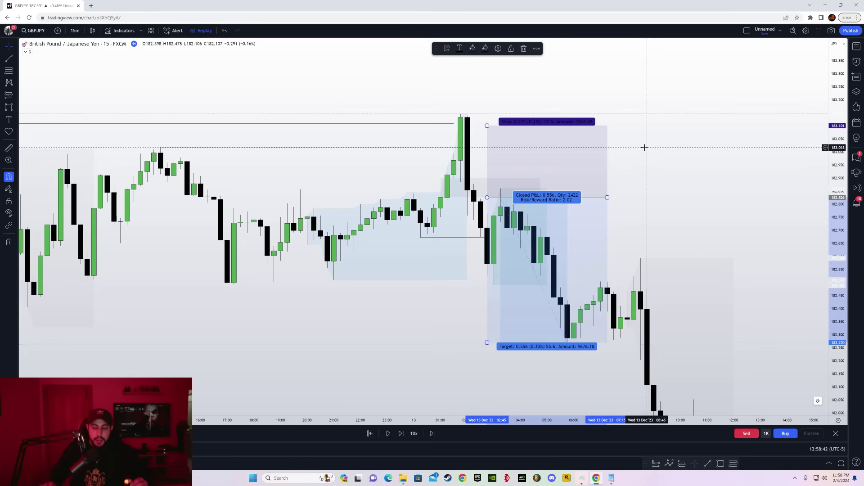